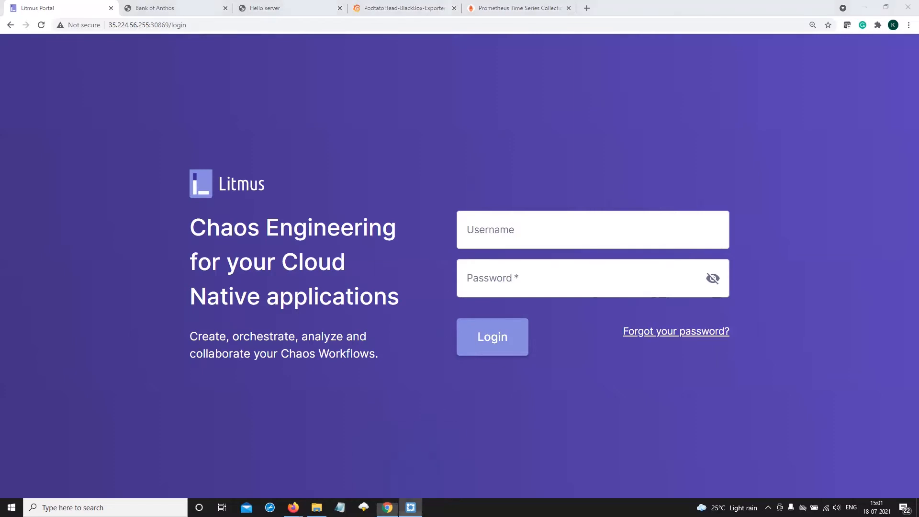
Switch to Lens, limit the pod list to the default namespace, and select the balancereader pod
left_click(411, 508)
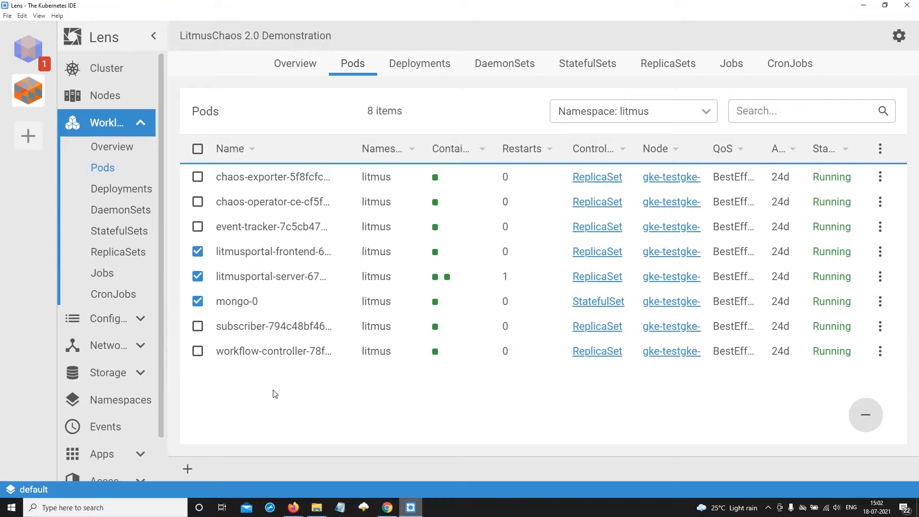
left_click(690, 114)
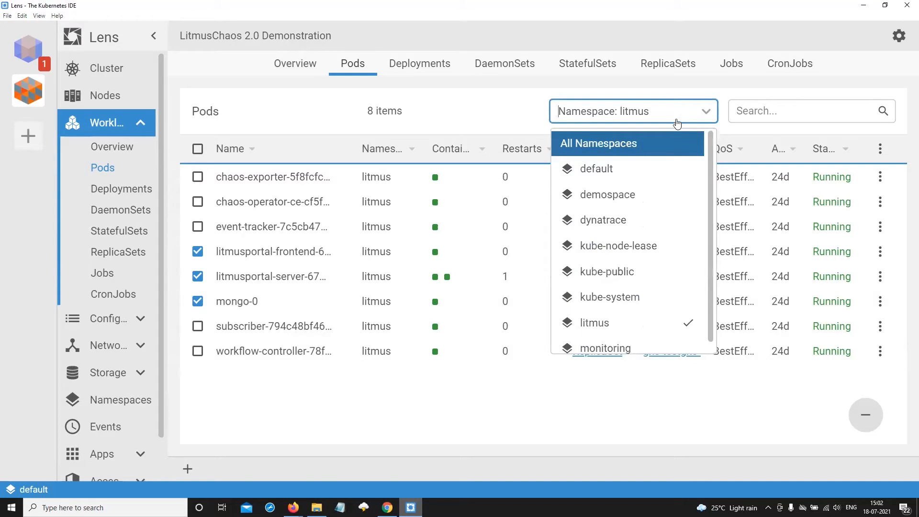
left_click(617, 178)
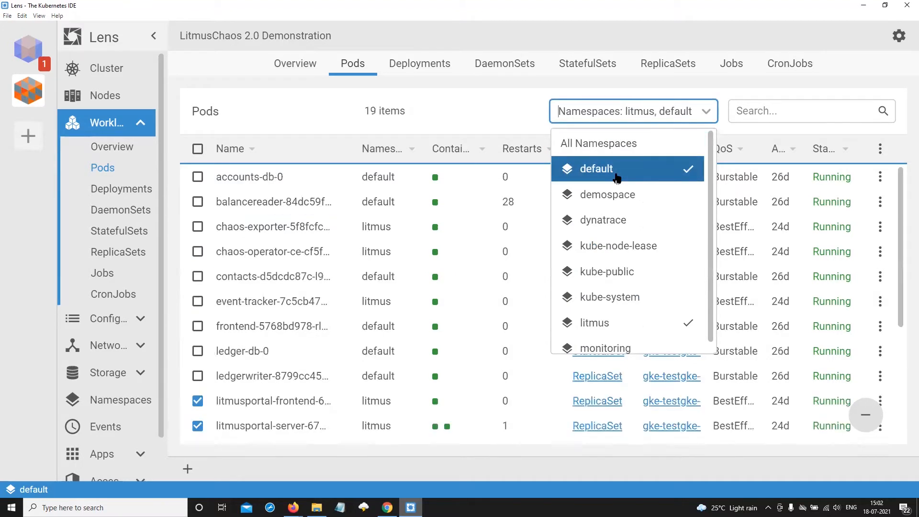
left_click(618, 323)
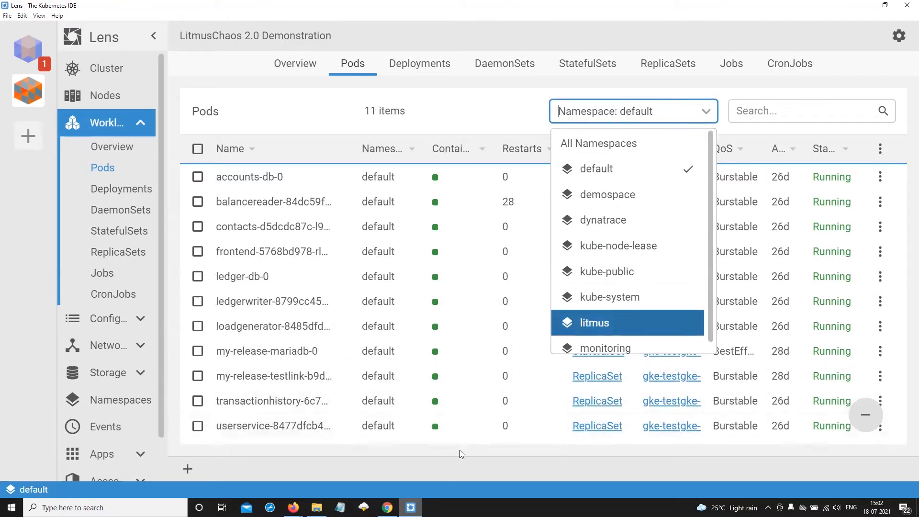
left_click(453, 467)
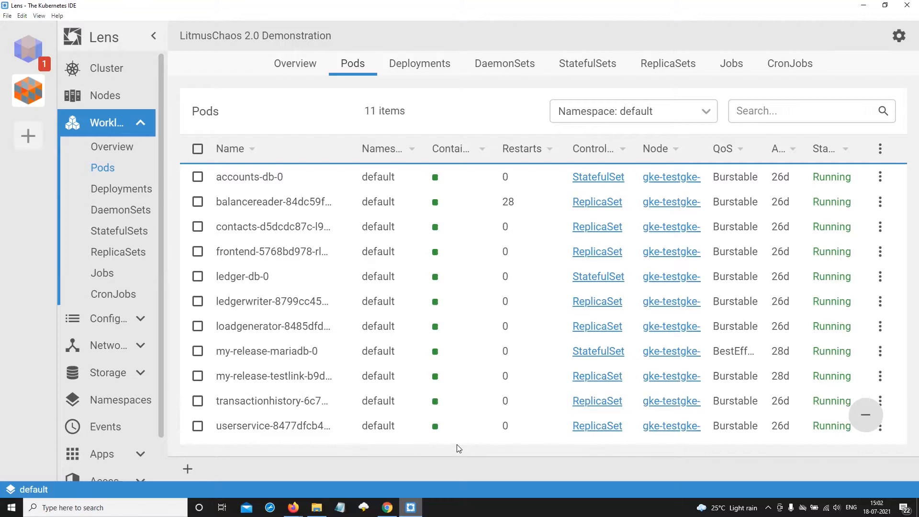
left_click(197, 201)
Show only the pods of the demospace namespace in the pod list
left_click(643, 117)
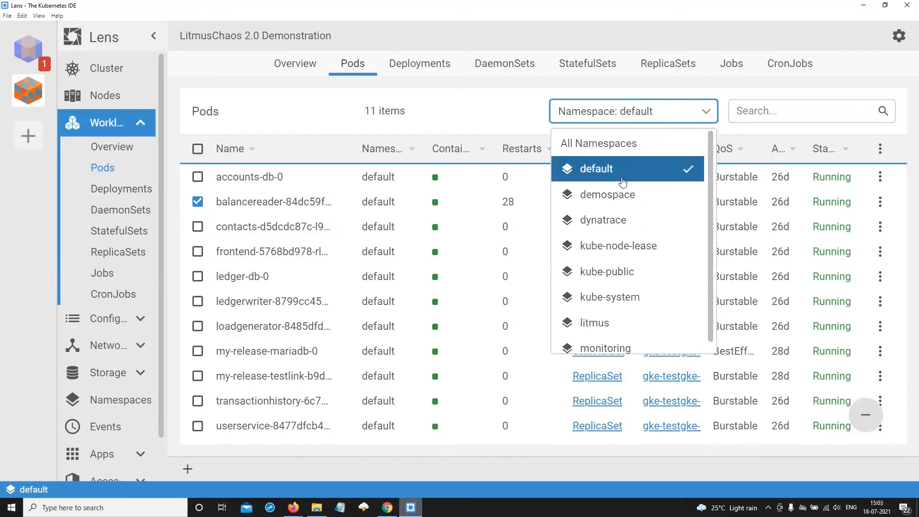
left_click(619, 195)
left_click(618, 169)
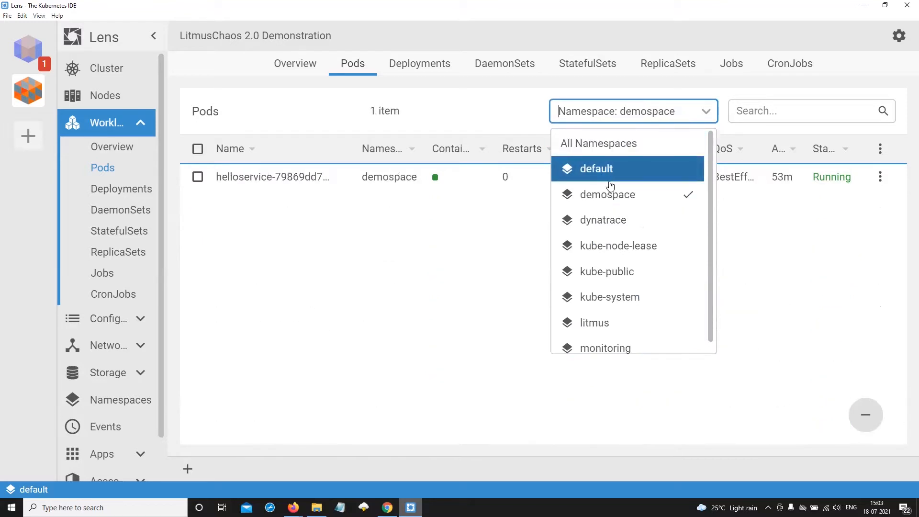
left_click(447, 316)
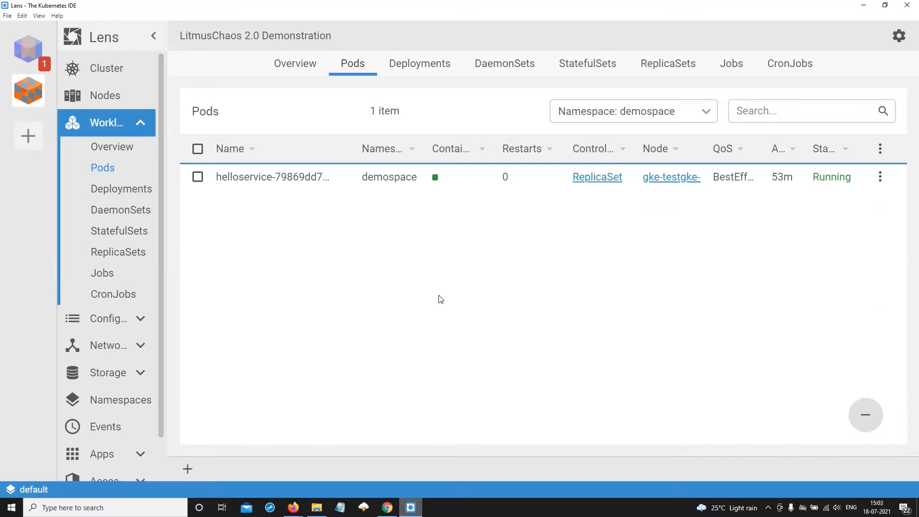
Filter the pod list to the monitoring namespace alone, removing demospace from the filter
left_click(615, 118)
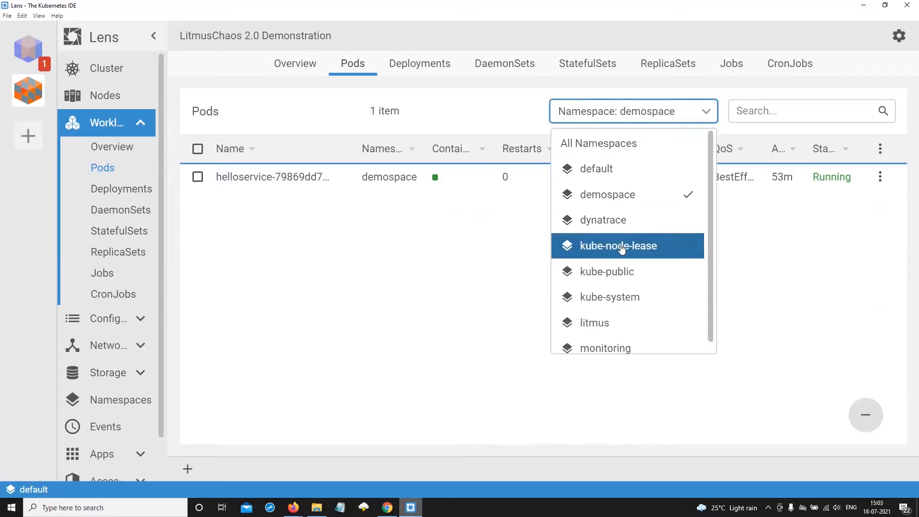
scroll(627, 297, "down", 1)
left_click(635, 339)
left_click(668, 118)
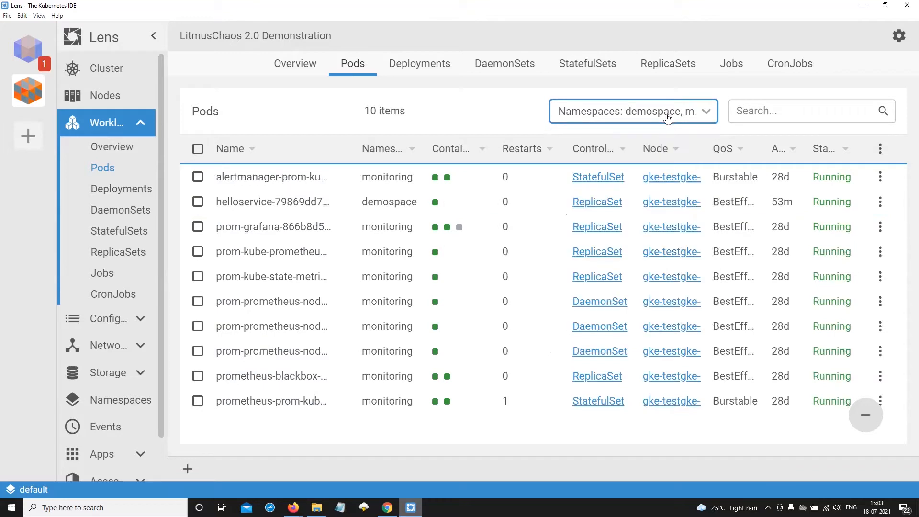
left_click(668, 118)
left_click(622, 196)
left_click(402, 436)
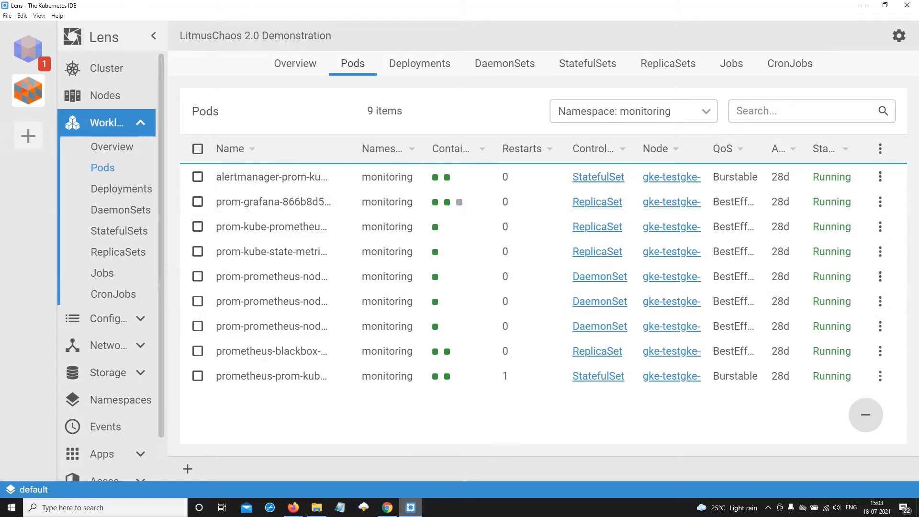
Switch to Chrome and log in to the Litmus portal with username admin and the account password
left_click(388, 508)
left_click(524, 240)
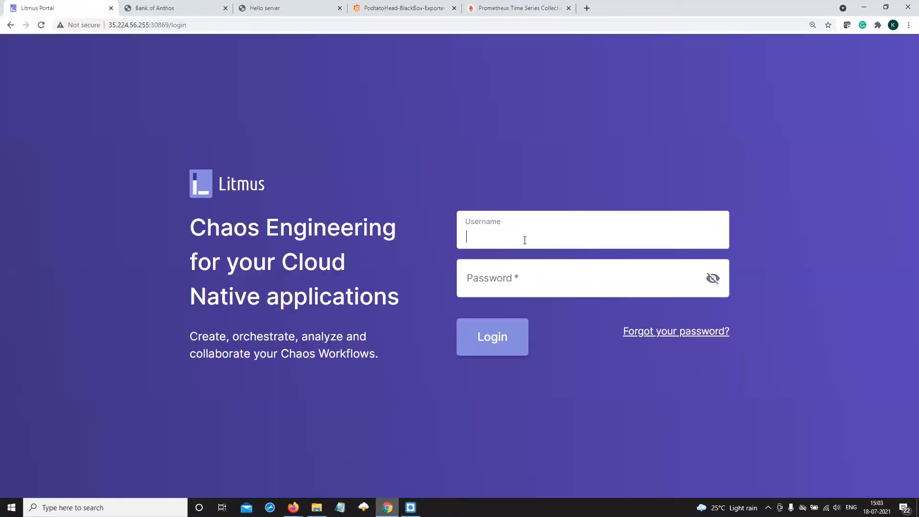
type("admin")
key("Tab")
type("litmus1")
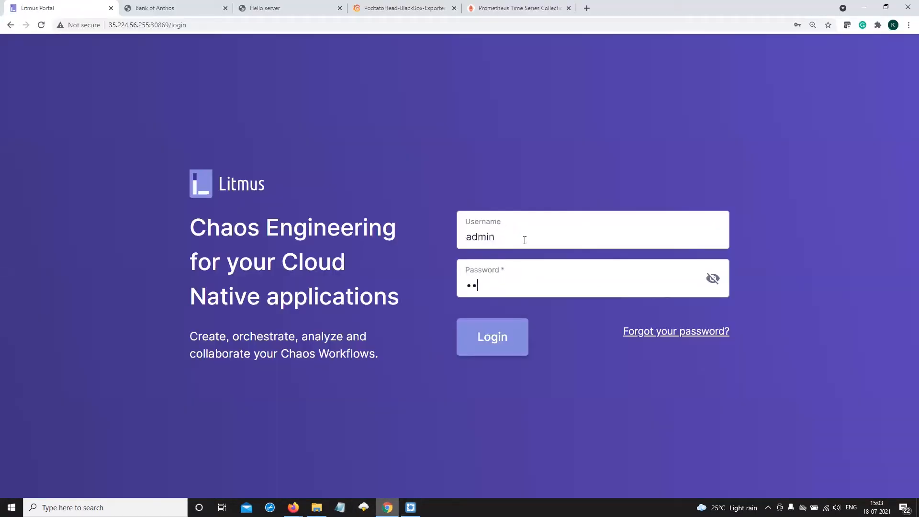
key("BackSpace")
key("BackSpace")
key("BackSpace")
key("BackSpace")
key("BackSpace")
key("BackSpace")
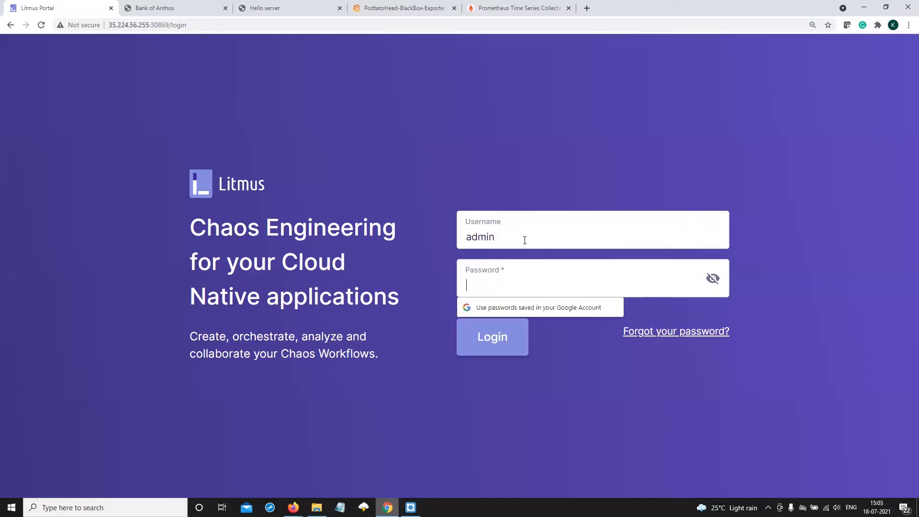
type("litmus")
key("Return")
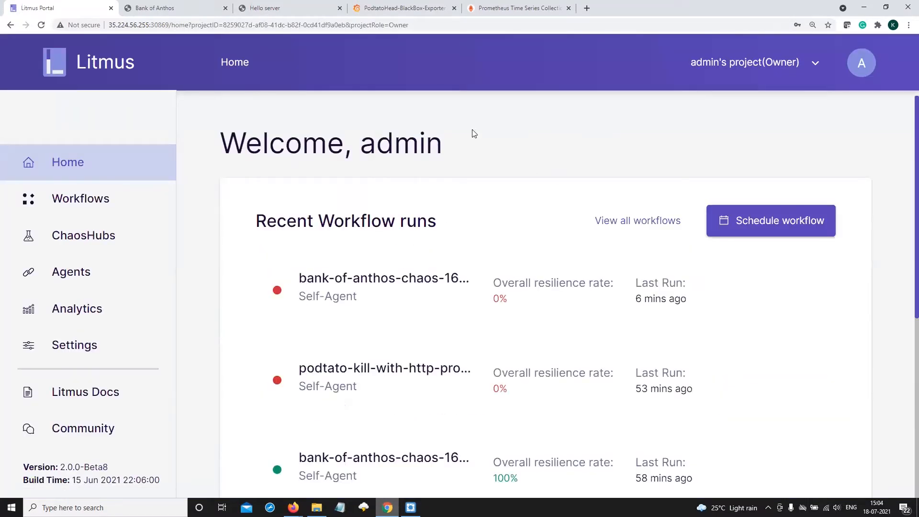
Review the portal's home page, from the welcome heading and recent workflow runs to the agent and project summaries
left_click_drag(359, 146, 469, 145)
left_click(489, 140)
scroll(874, 321, "down", 6)
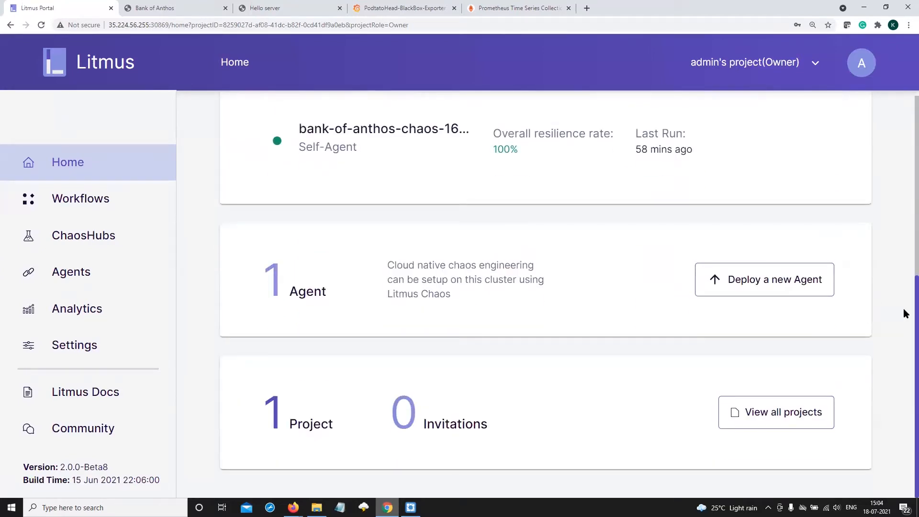
Open the chaos workflows page and review the past workflow runs and the schedules, ending on the run list
left_click(76, 209)
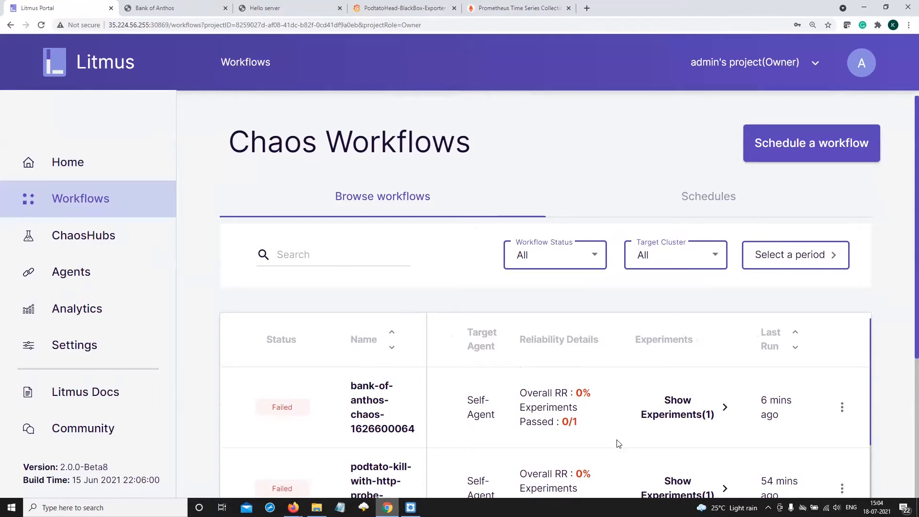
scroll(606, 443, "down", 2)
scroll(606, 444, "down", 6)
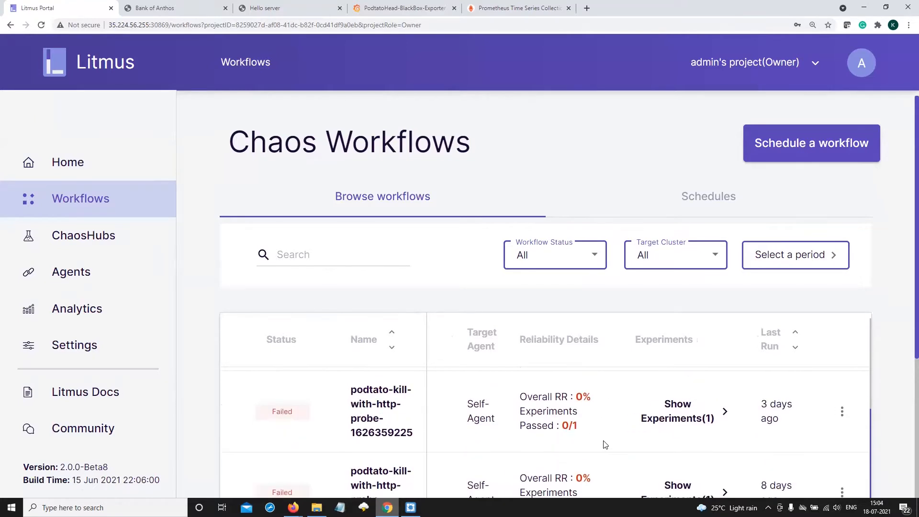
scroll(605, 445, "up", 5)
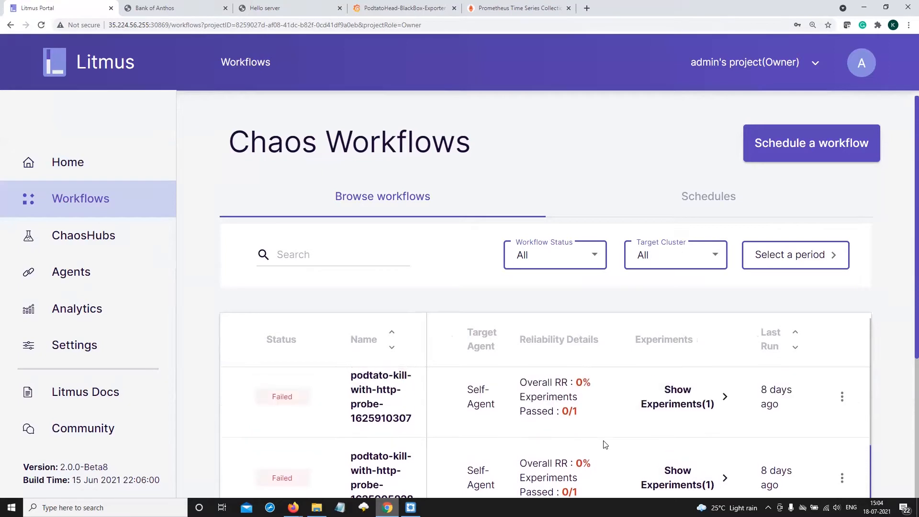
scroll(602, 445, "up", 3)
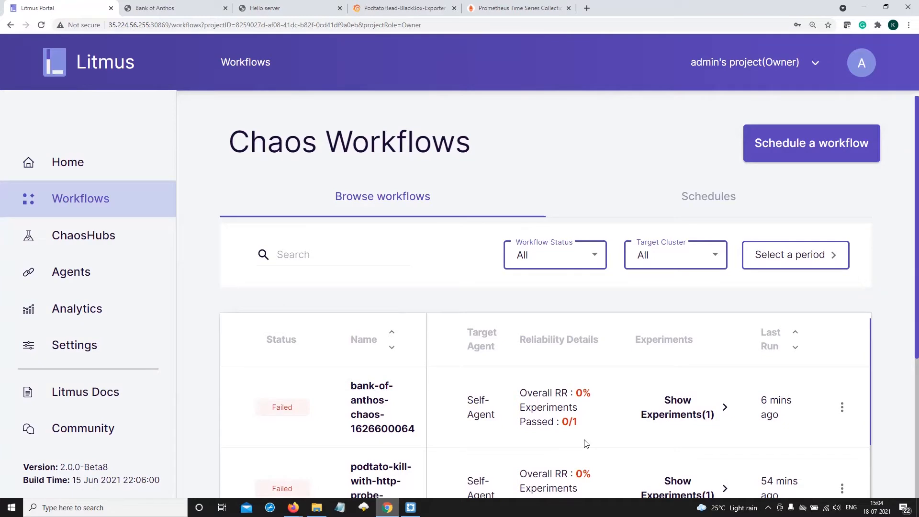
left_click(710, 207)
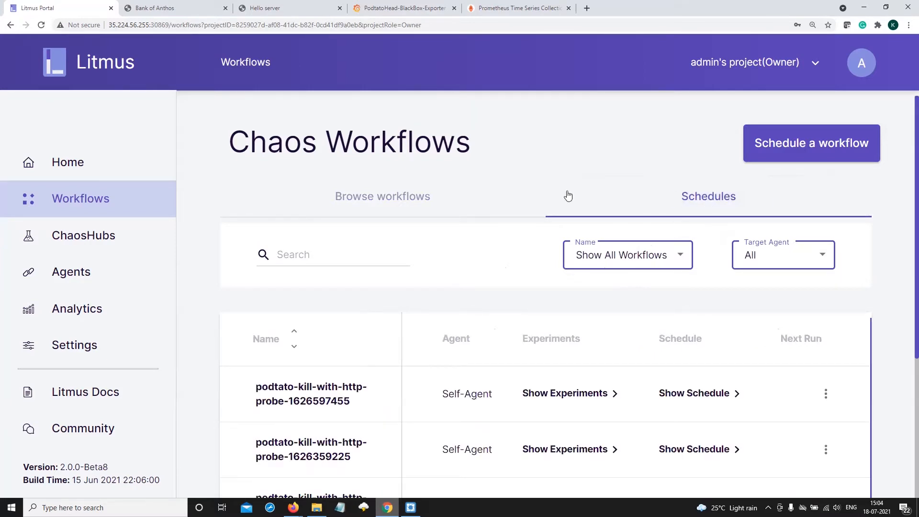
left_click(380, 203)
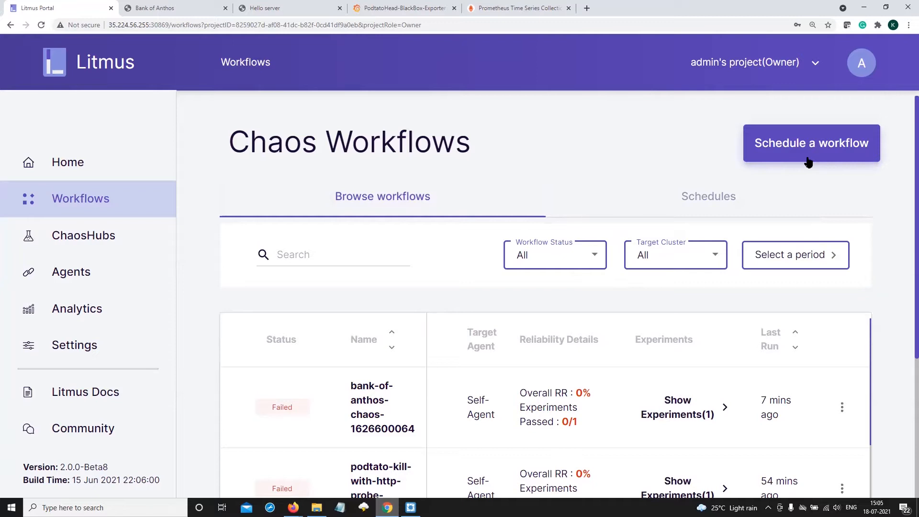
Open the connected Chaos Hub v1.13.x and look through its chaos charts
left_click(98, 243)
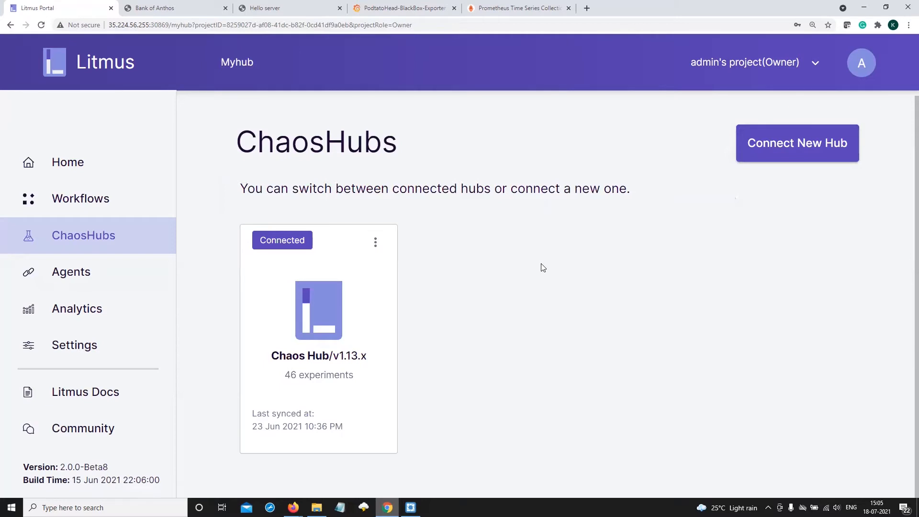
left_click(349, 322)
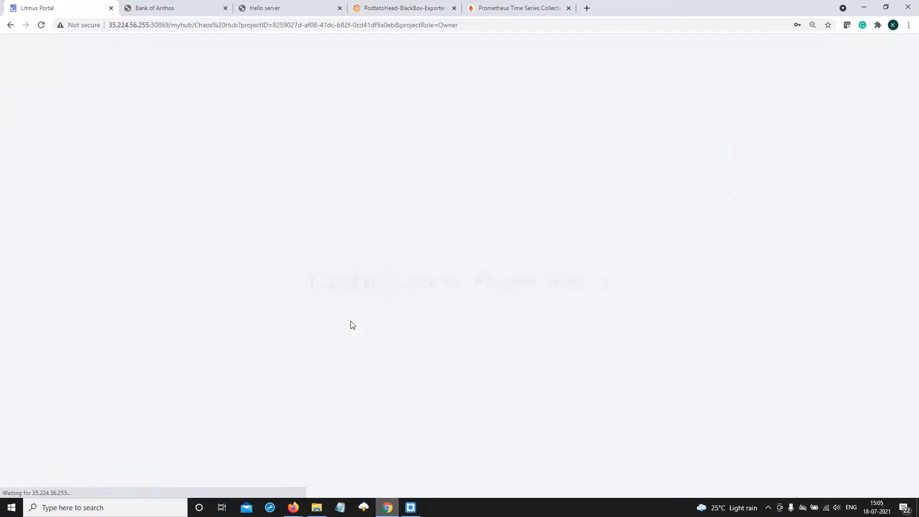
scroll(496, 324, "down", 20)
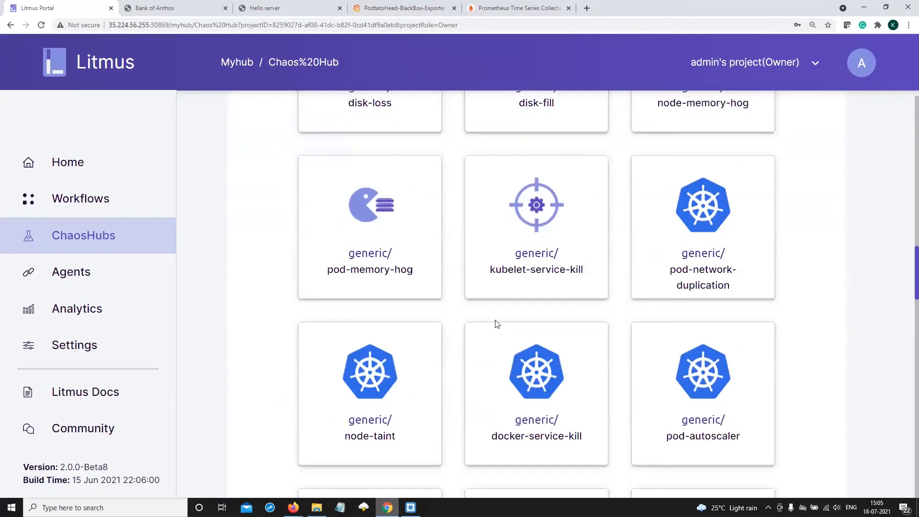
scroll(496, 324, "up", 20)
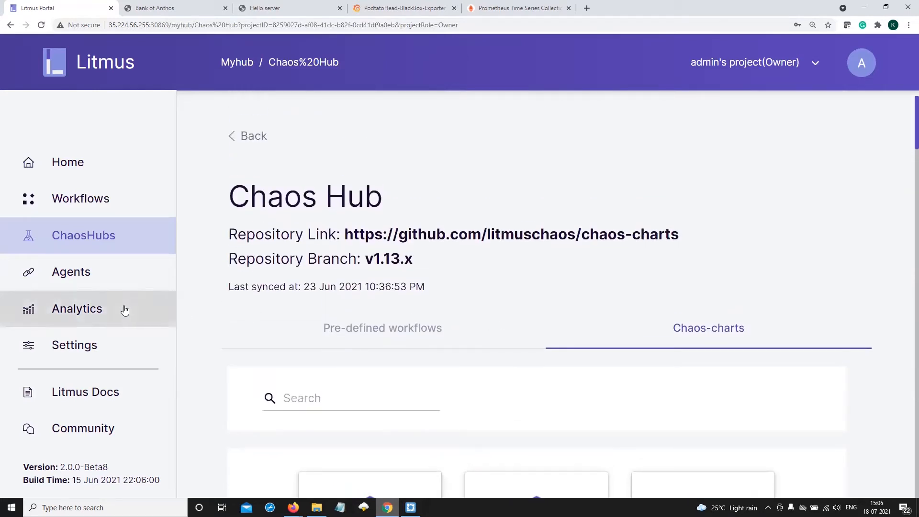
View the connected agents, highlight Self-Agent, and open the instructions for connecting a new agent
left_click(85, 274)
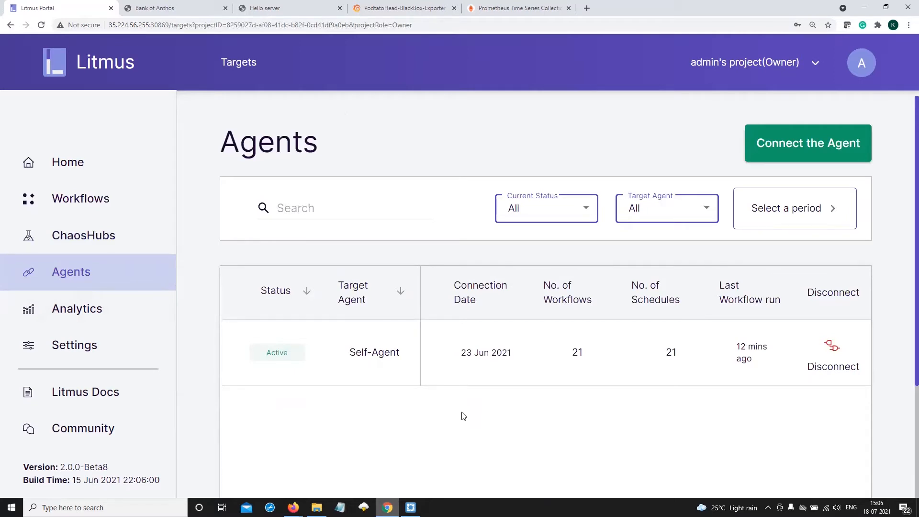
double_click(362, 356)
left_click_drag(367, 353, 399, 354)
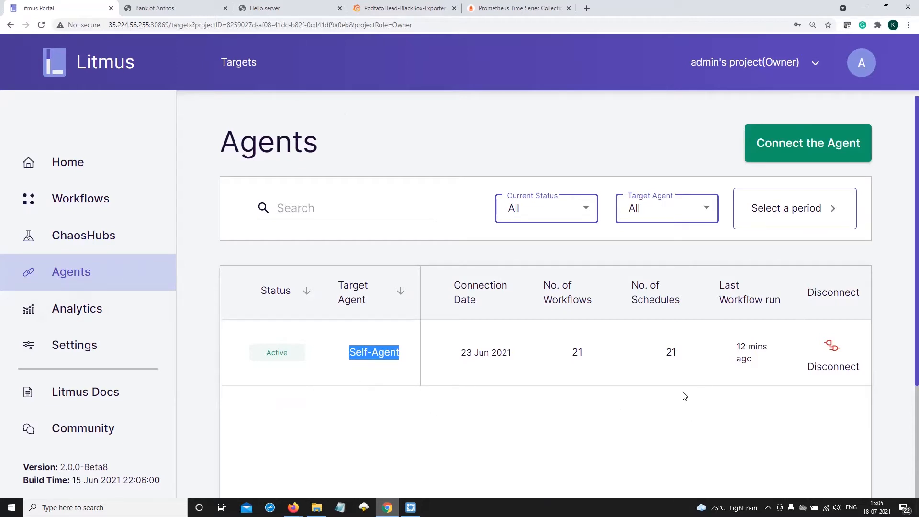
left_click(846, 144)
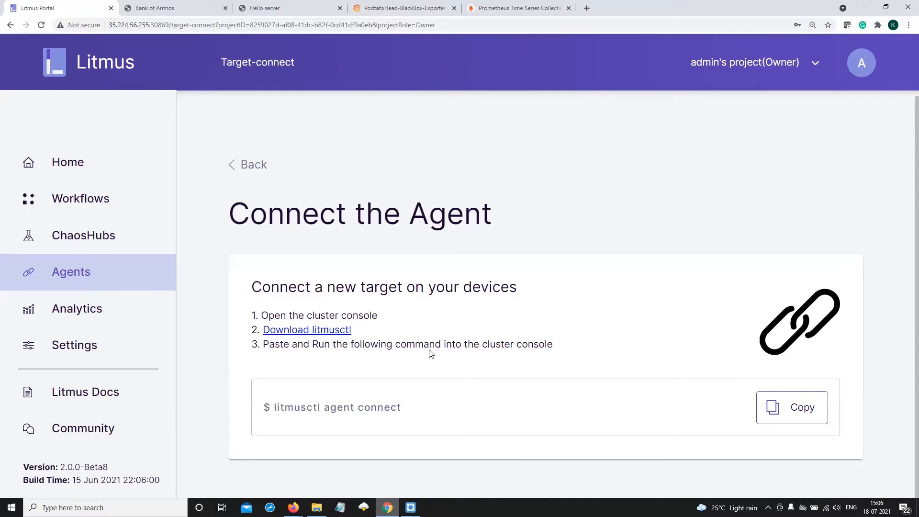
Open the analytics page and examine the workflow dashboards, including the run stats and the workflow comparison table
left_click(79, 312)
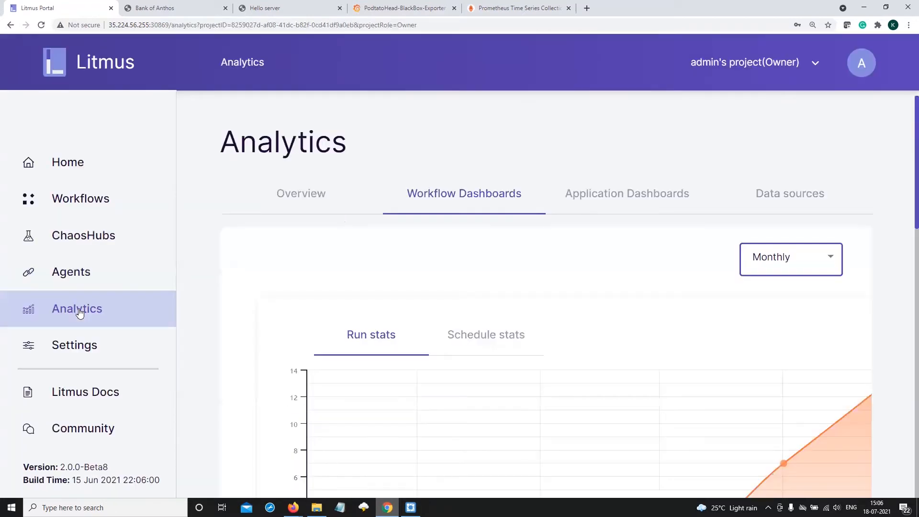
scroll(476, 383, "down", 6)
scroll(464, 380, "down", 5)
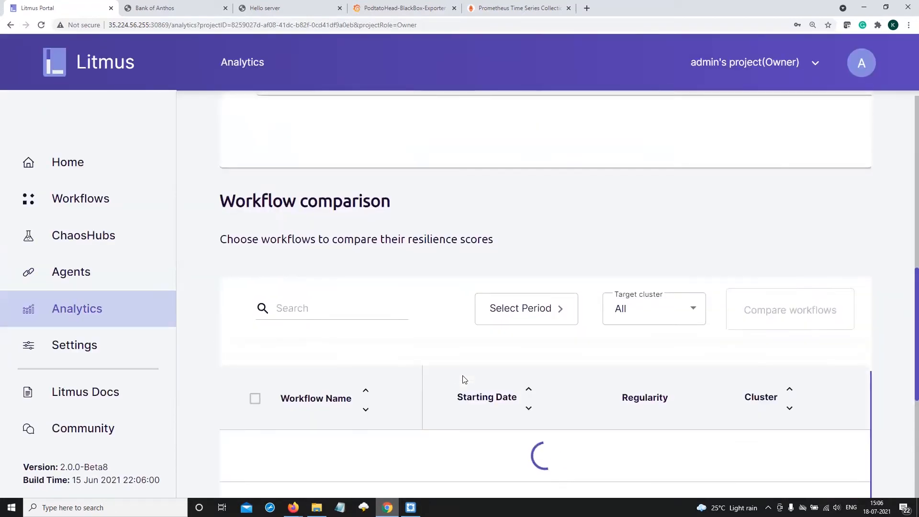
scroll(423, 342, "down", 2)
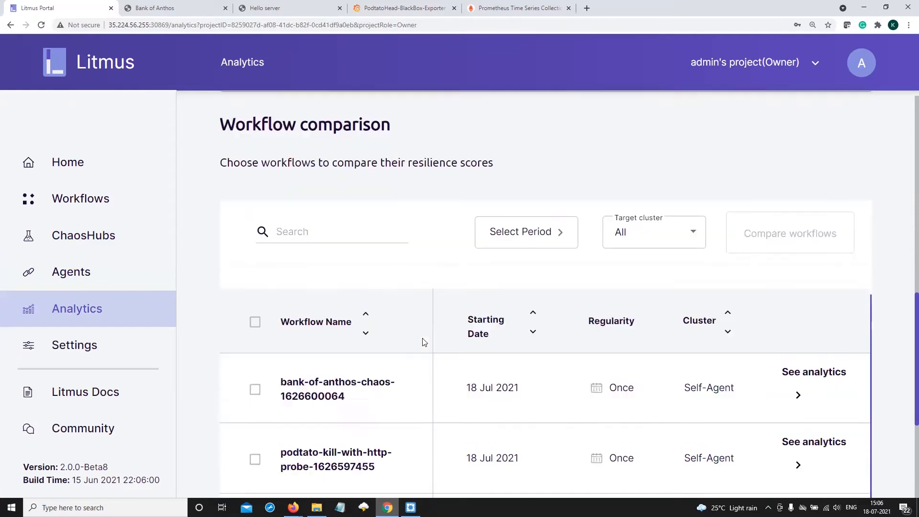
scroll(424, 342, "down", 3)
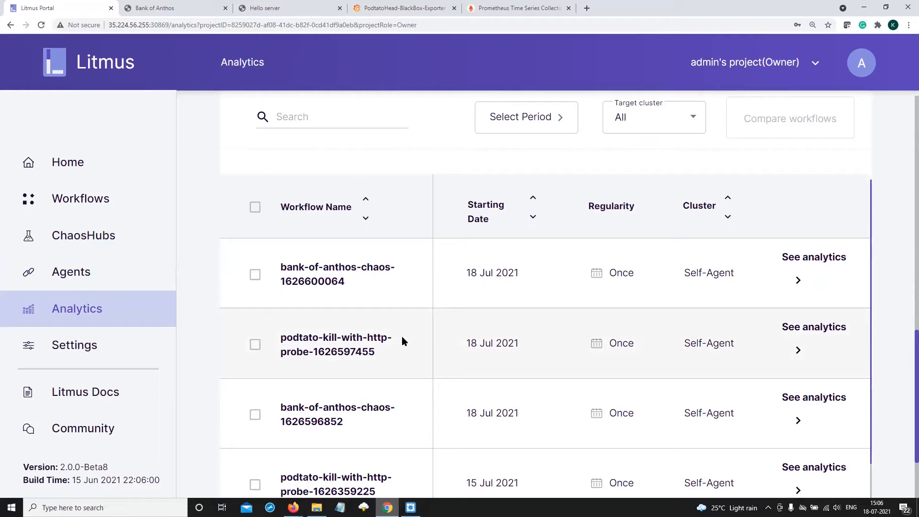
scroll(394, 352, "up", 10)
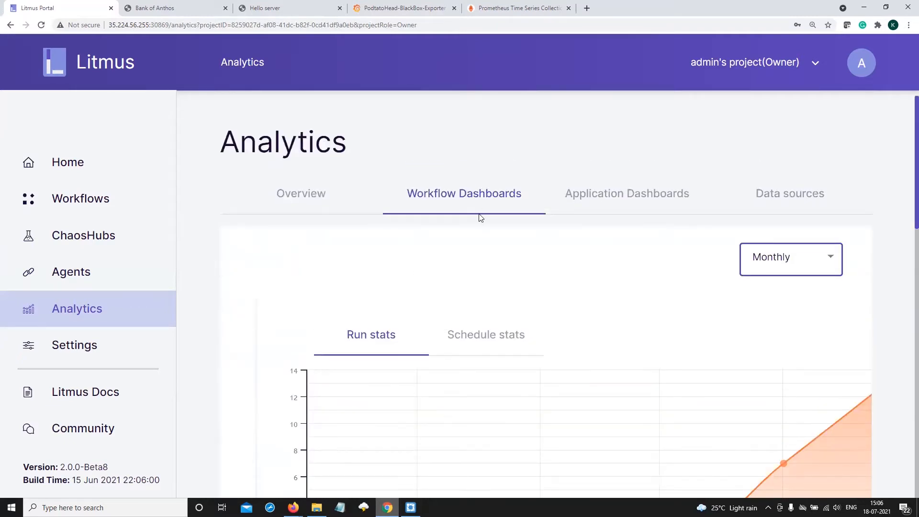
View the application dashboards and the data sources in the analytics section
left_click(618, 196)
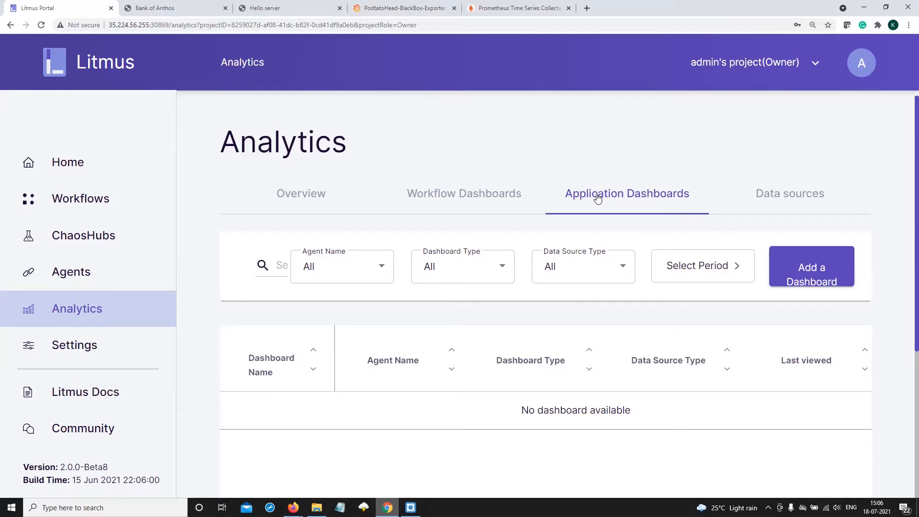
left_click(791, 199)
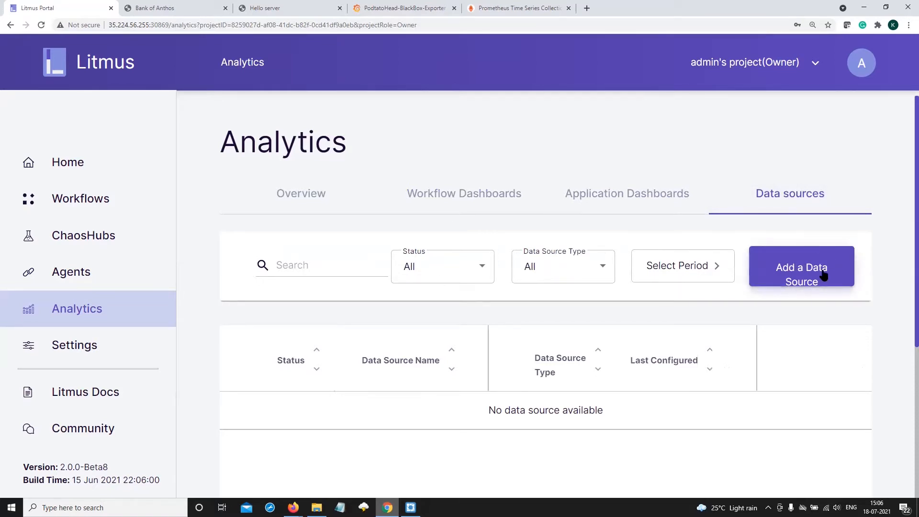
Open the settings and look through the account, team, user management, GitOps and image registry sections
left_click(42, 342)
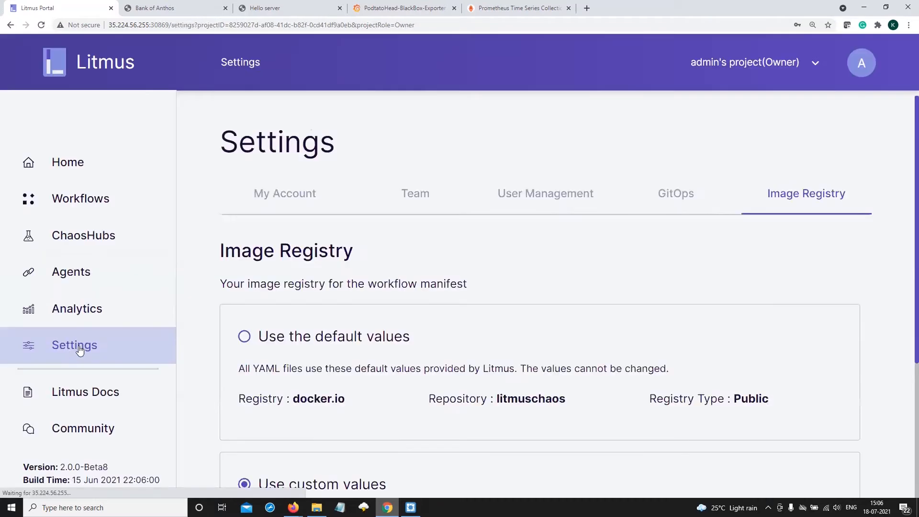
left_click(290, 194)
scroll(379, 257, "down", 1)
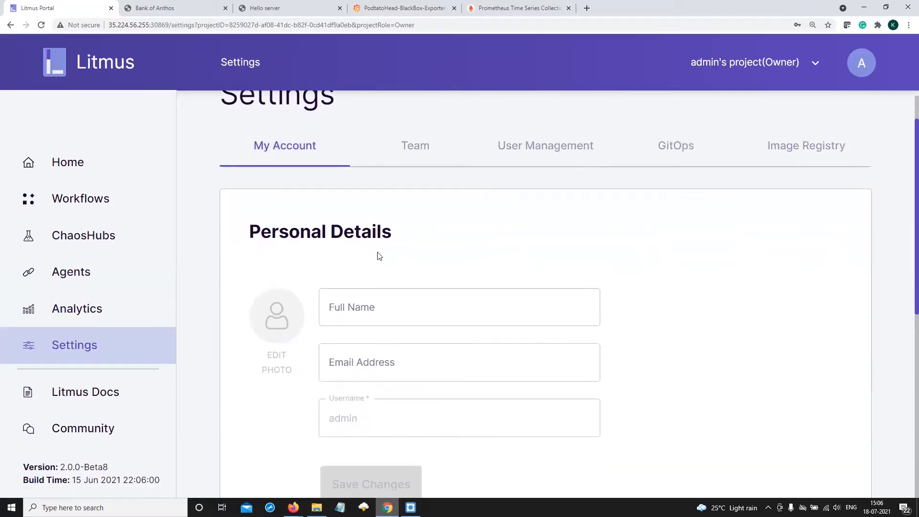
scroll(379, 256, "up", 1)
left_click(410, 202)
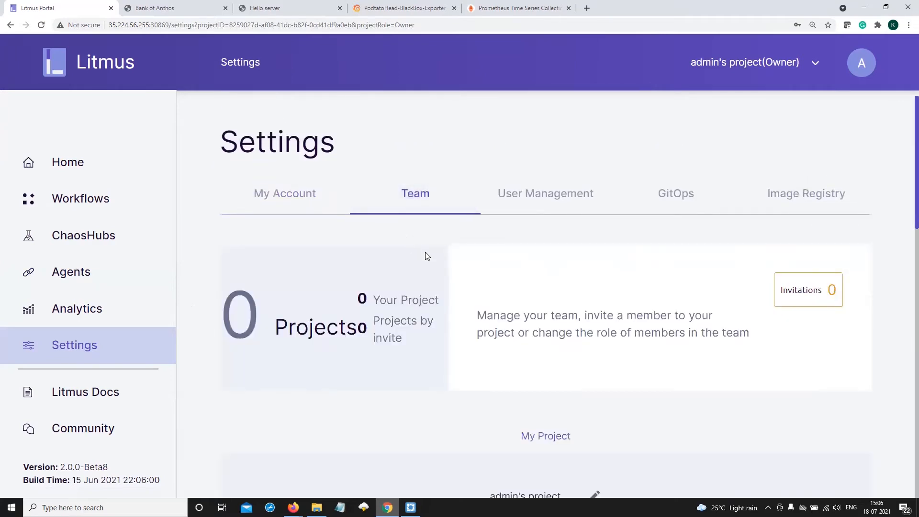
left_click(515, 205)
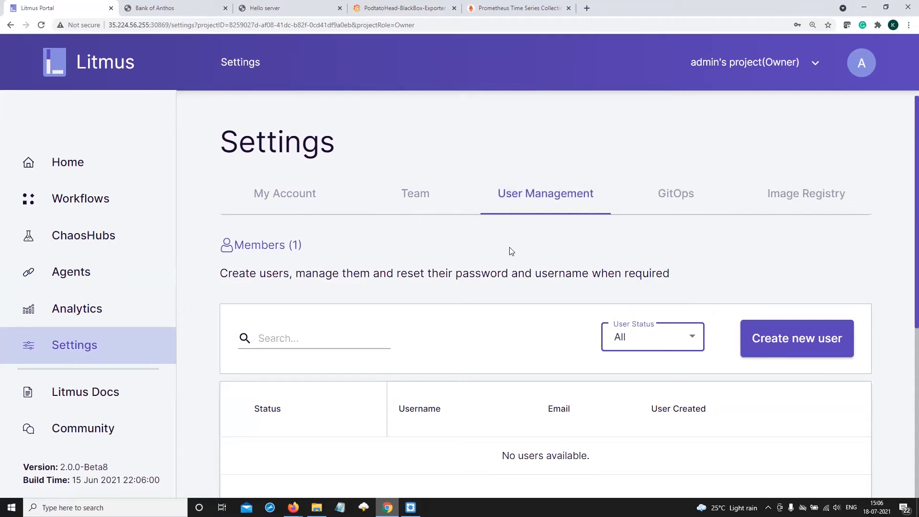
left_click(672, 198)
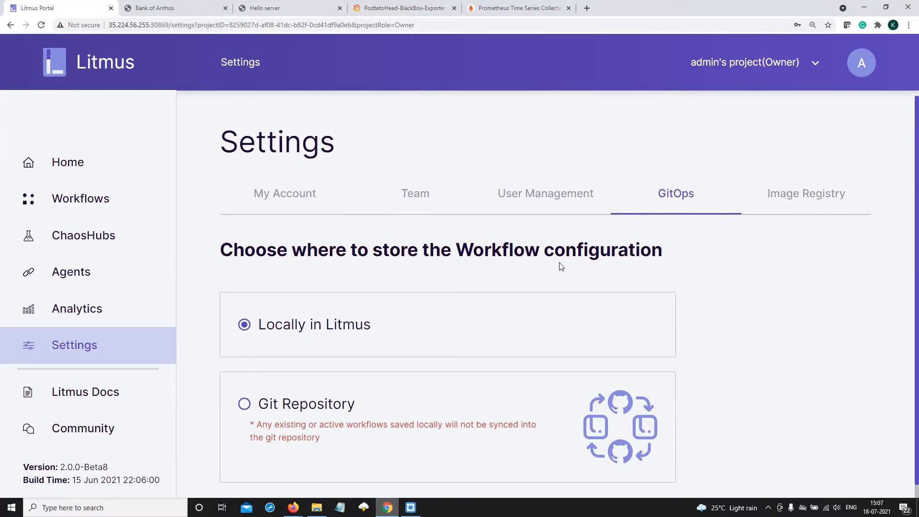
left_click(788, 206)
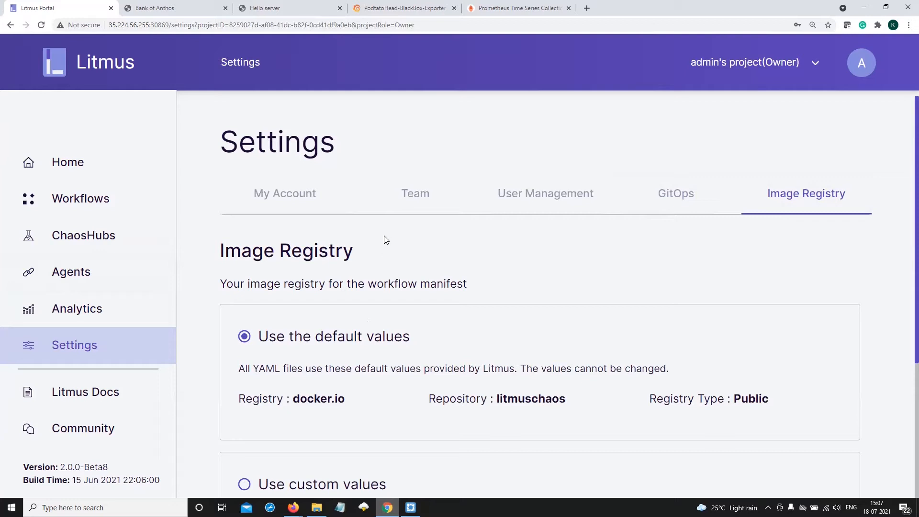
Start scheduling a new chaos workflow and choose Self-Agent as its target
left_click(62, 199)
left_click(827, 150)
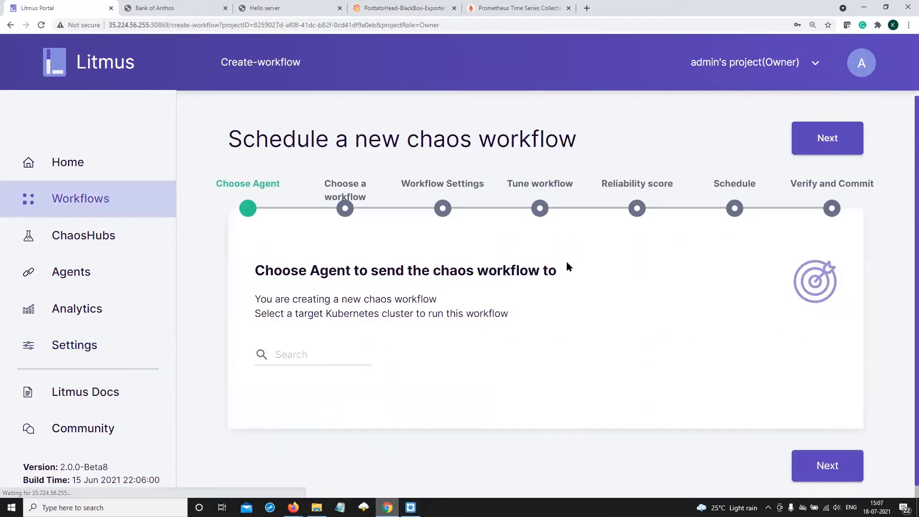
scroll(383, 401, "down", 2)
left_click(320, 358)
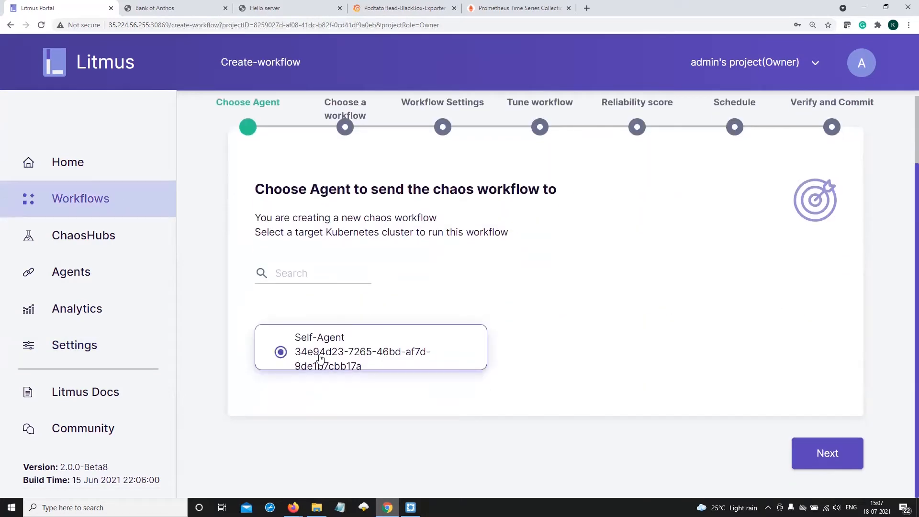
left_click(827, 455)
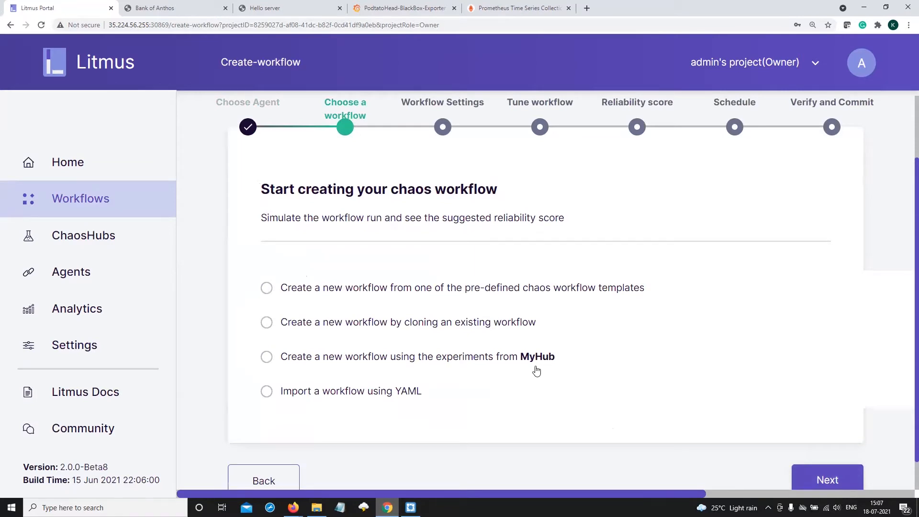
Choose to create the workflow using the experiments from MyHub, with Chaos Hub as the source
scroll(537, 371, "down", 1)
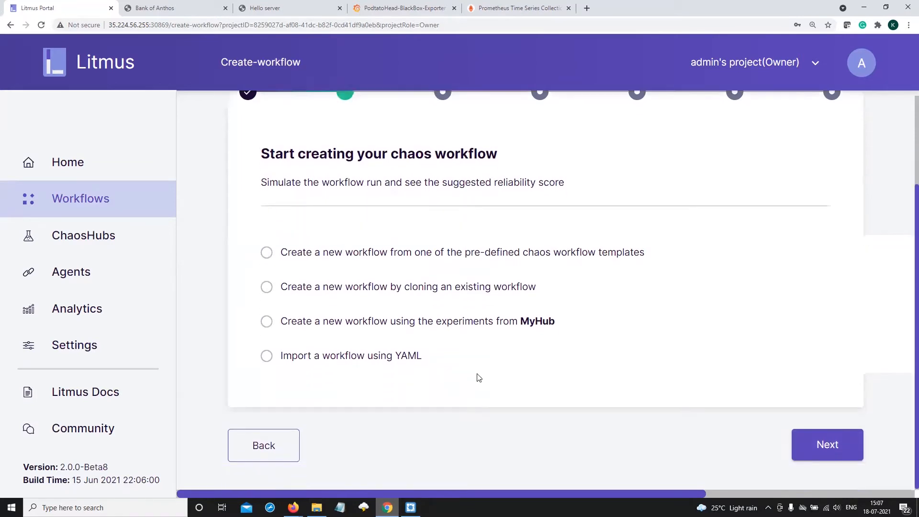
left_click(363, 324)
scroll(429, 339, "down", 2)
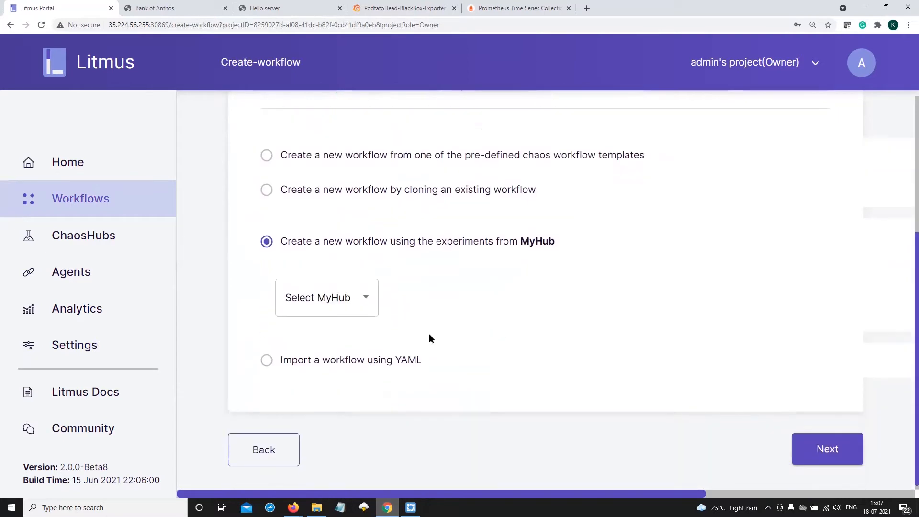
left_click(369, 297)
left_click(334, 306)
left_click(812, 447)
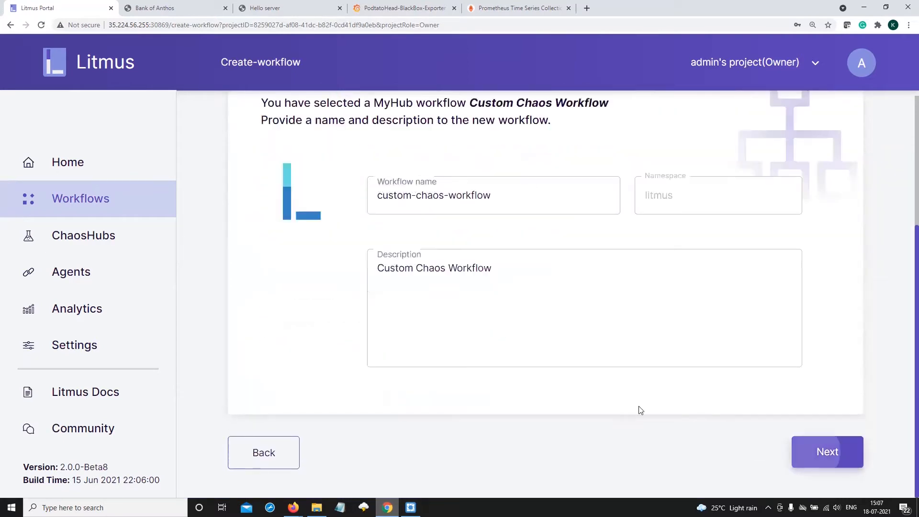
Name the workflow bank-of-anthos and continue to tuning it
left_click(502, 193)
key("ctrl+a")
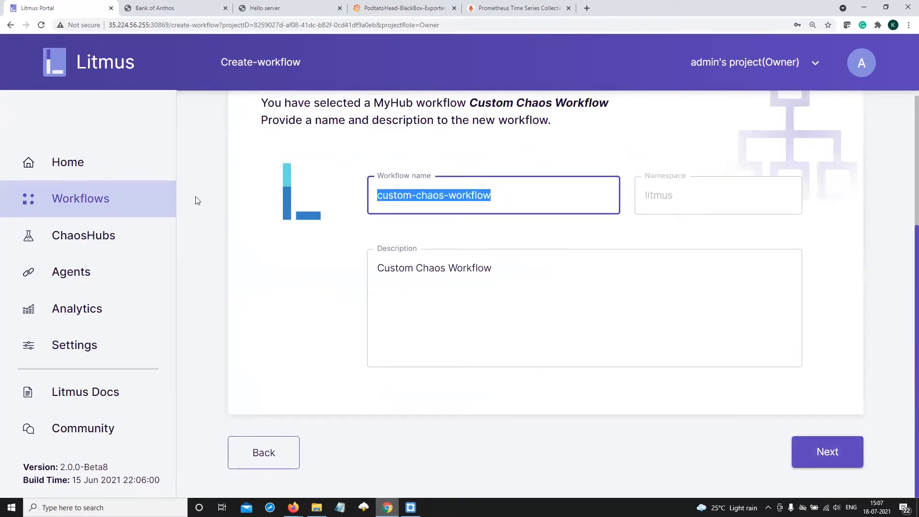
type("bak-of-anthos")
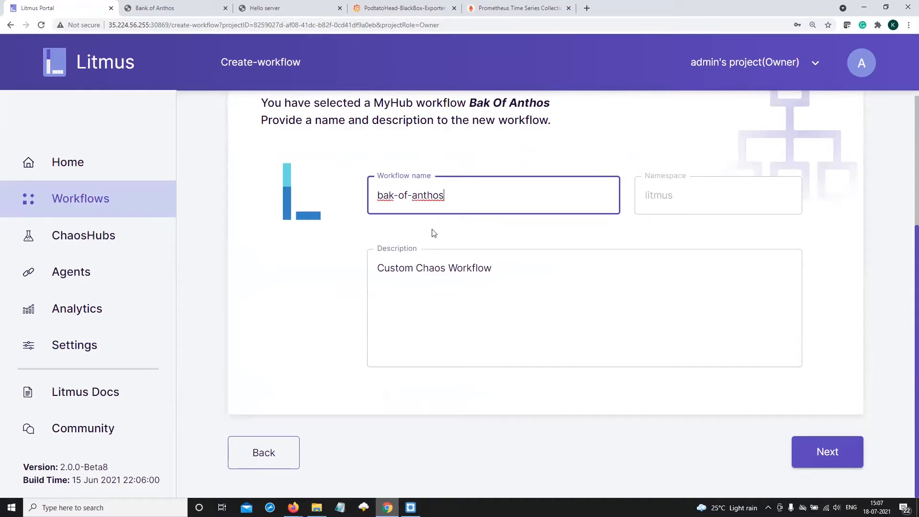
left_click(391, 195)
type("n")
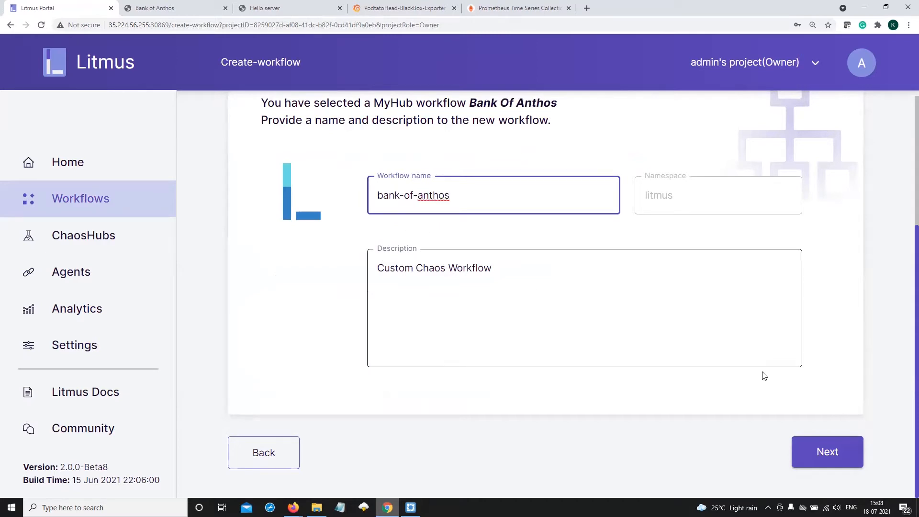
left_click(808, 452)
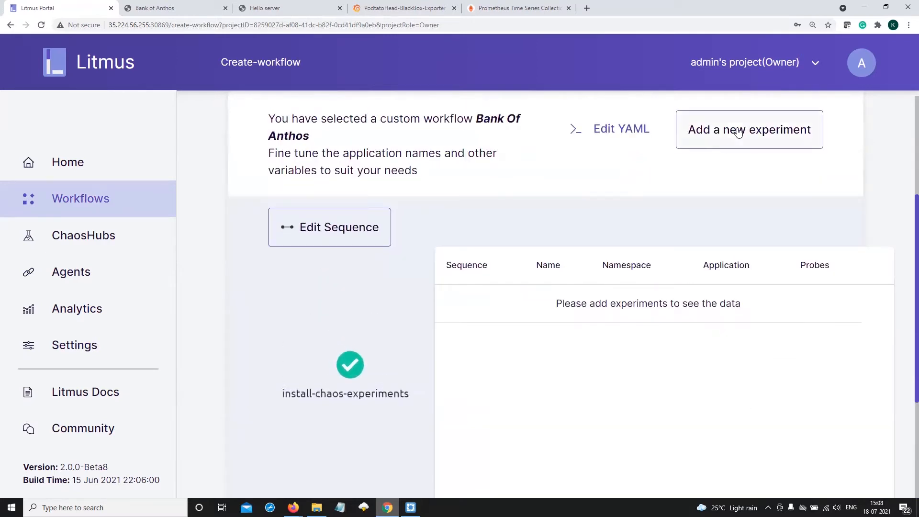
Add the generic/pod-network-loss experiment to the workflow
left_click(737, 129)
scroll(396, 293, "down", 10)
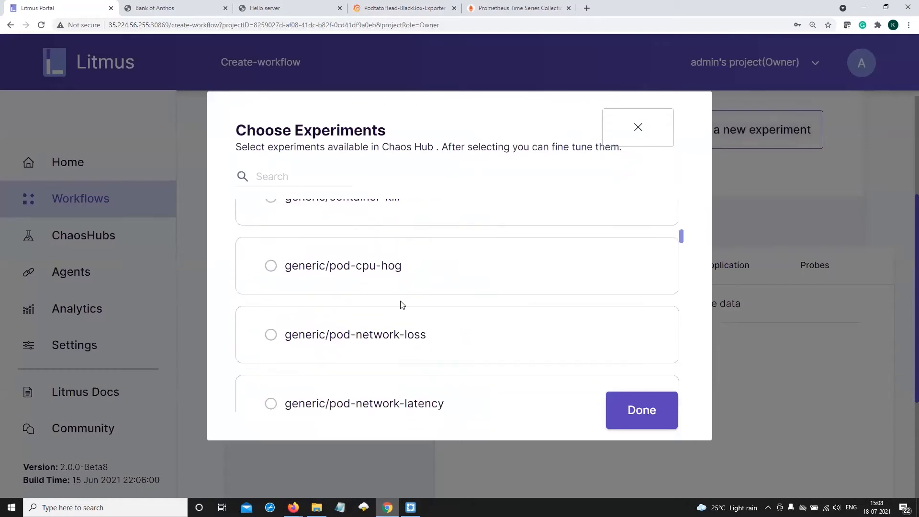
left_click(369, 239)
left_click(637, 420)
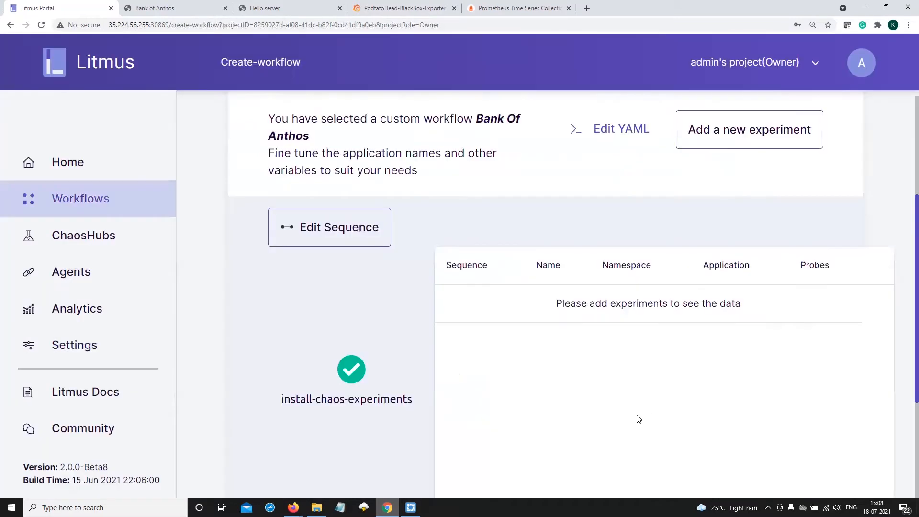
Set the pod-network-loss experiment's target application label to app=balancereader and finish its configuration without adding probes
left_click(563, 310)
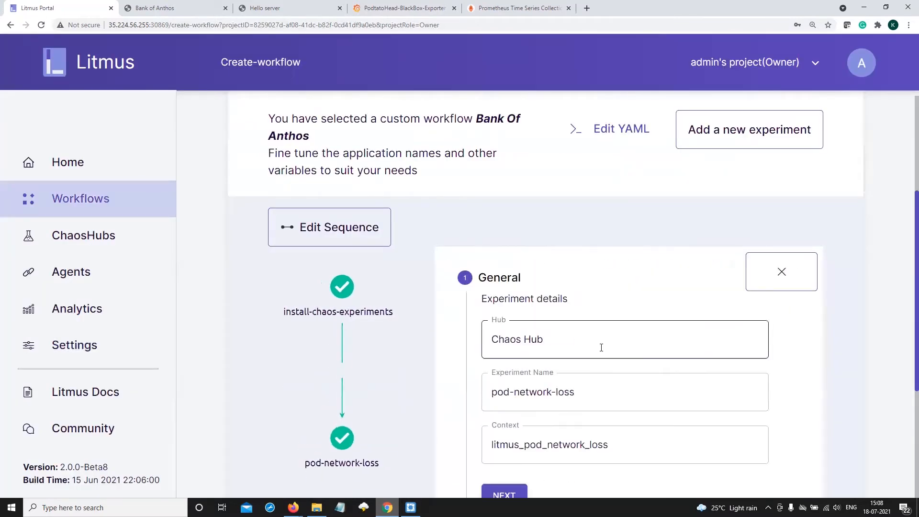
scroll(599, 344, "down", 3)
left_click(503, 353)
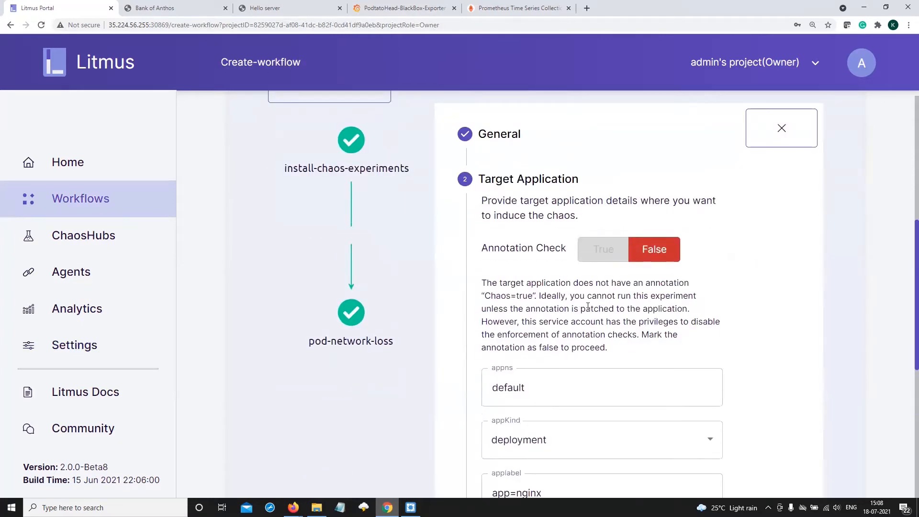
scroll(594, 321, "down", 2)
scroll(595, 321, "down", 3)
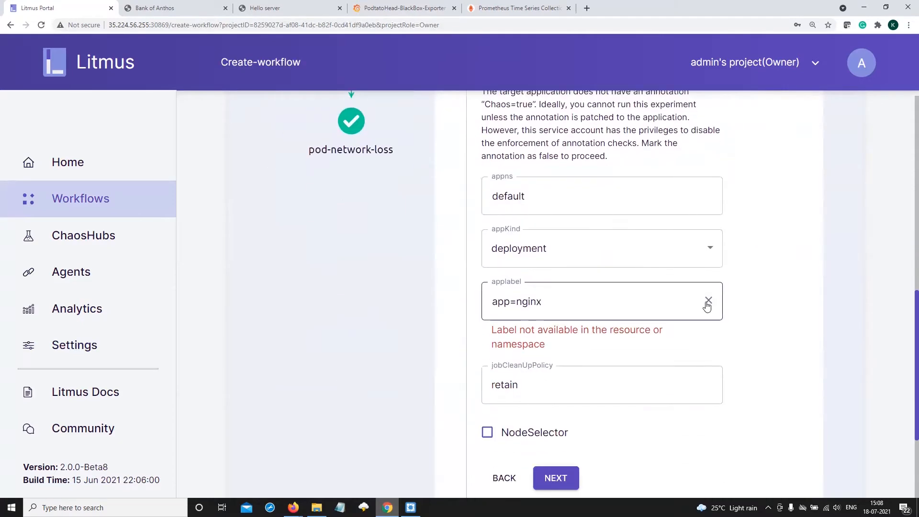
left_click(707, 307)
left_click(550, 342)
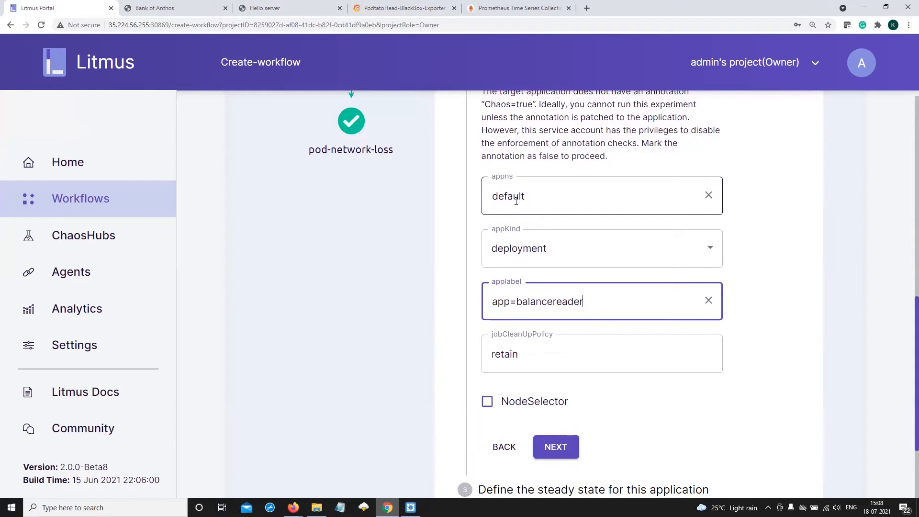
left_click(574, 443)
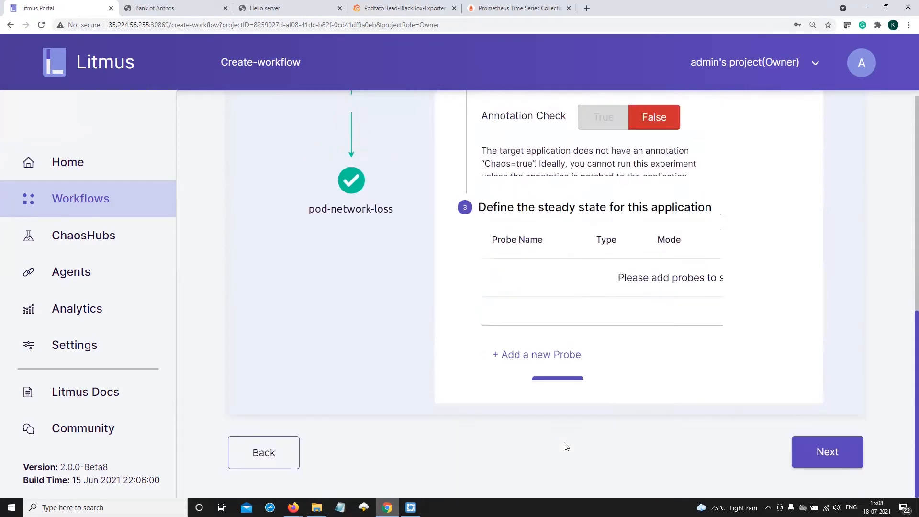
left_click(558, 363)
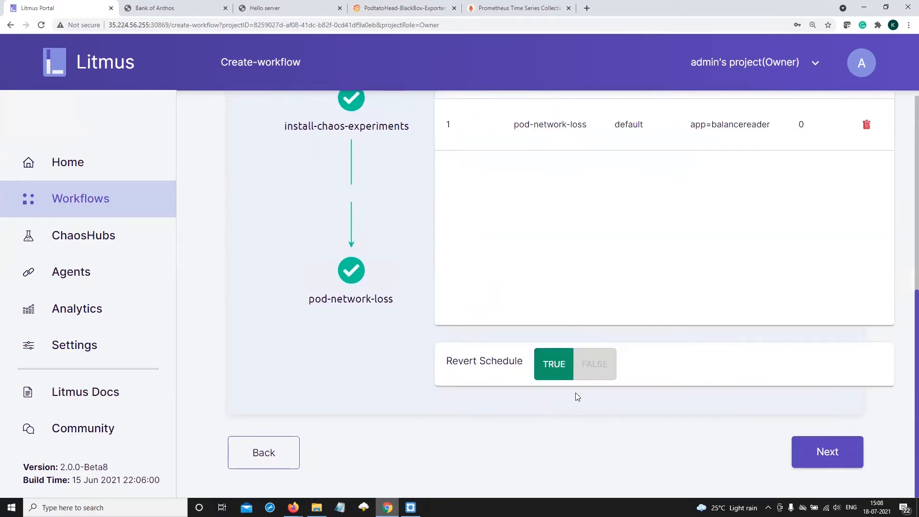
Set the workflow's Revert Schedule option to False and continue to the reliability score
left_click(595, 366)
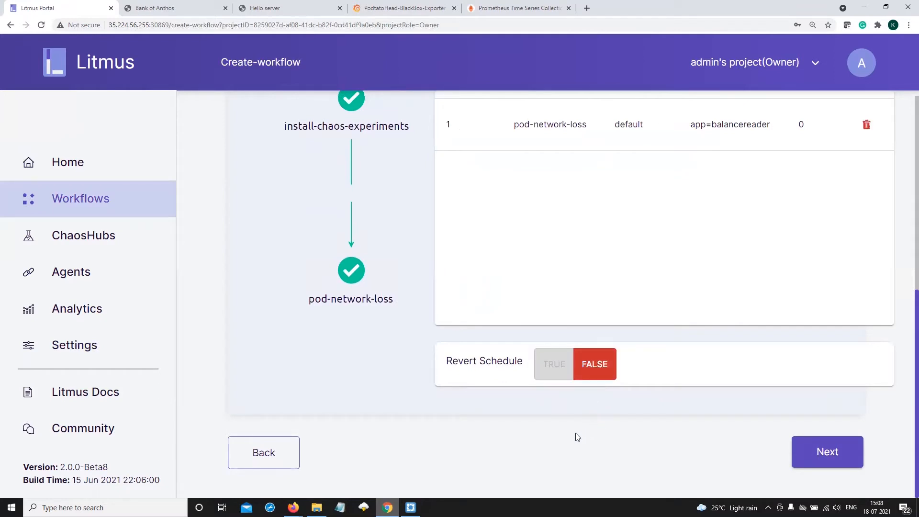
scroll(571, 440, "up", 1)
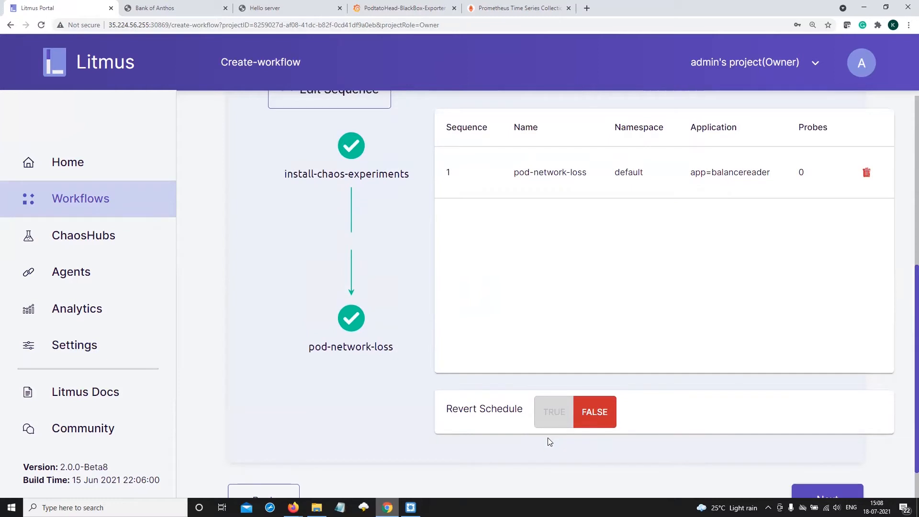
left_click(551, 412)
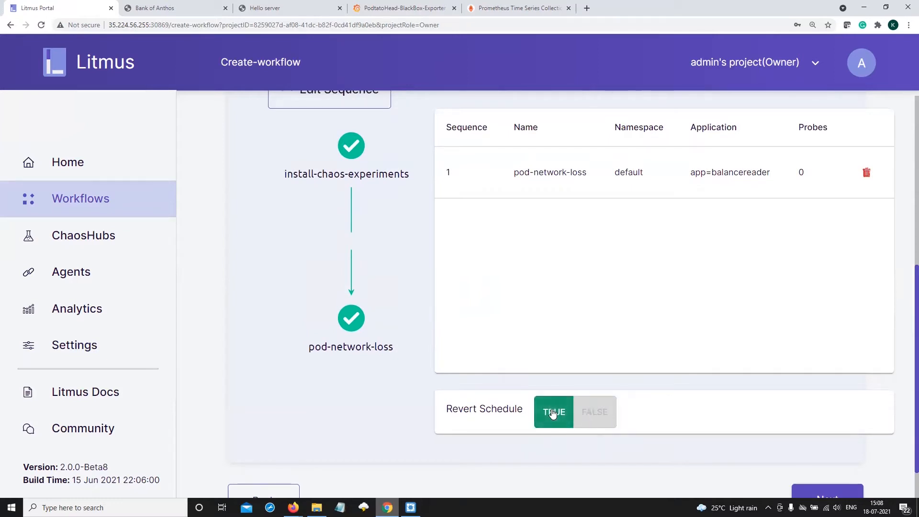
left_click(594, 413)
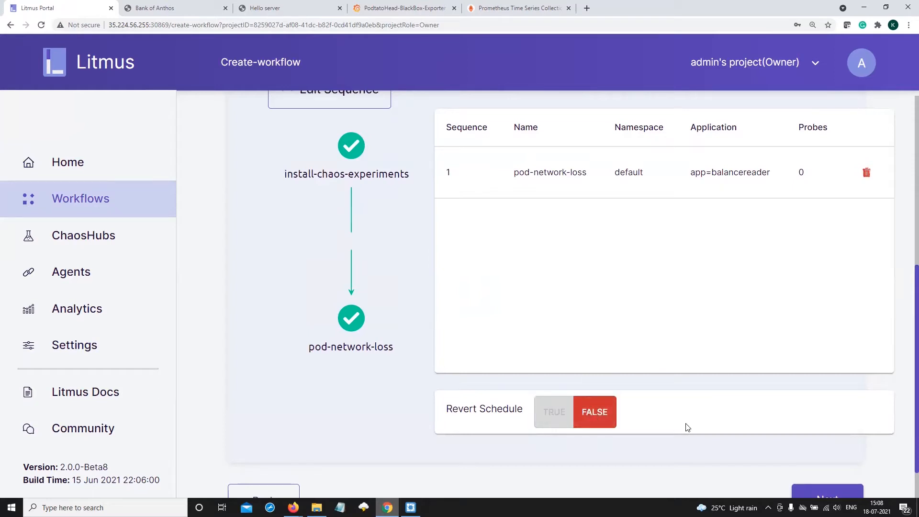
scroll(688, 428, "down", 1)
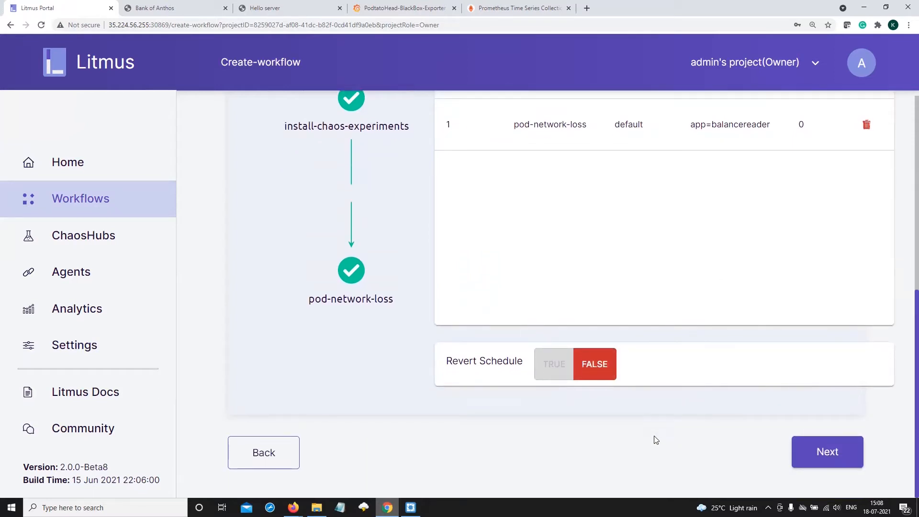
scroll(656, 439, "up", 1)
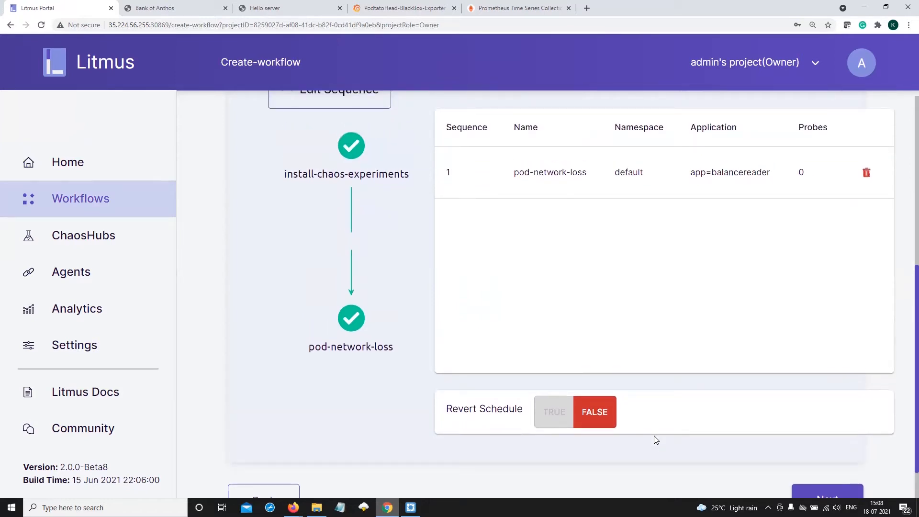
scroll(793, 454, "down", 1)
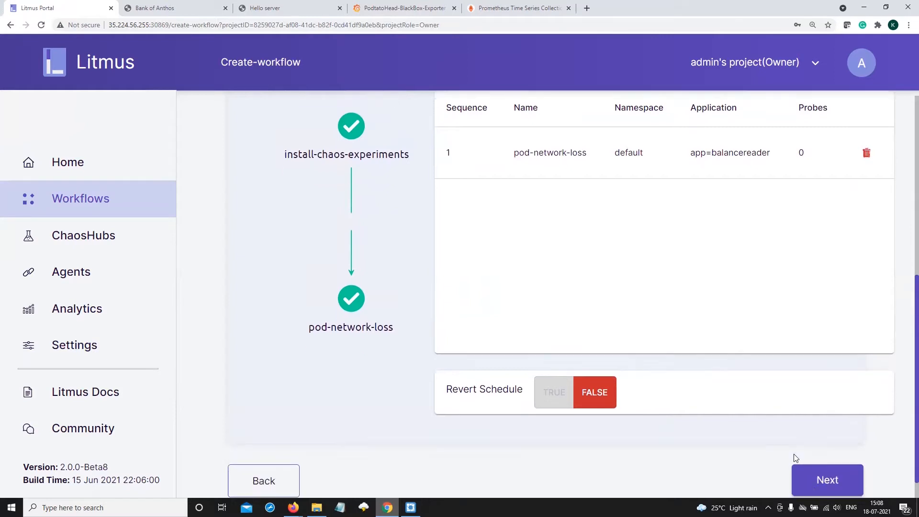
left_click(814, 455)
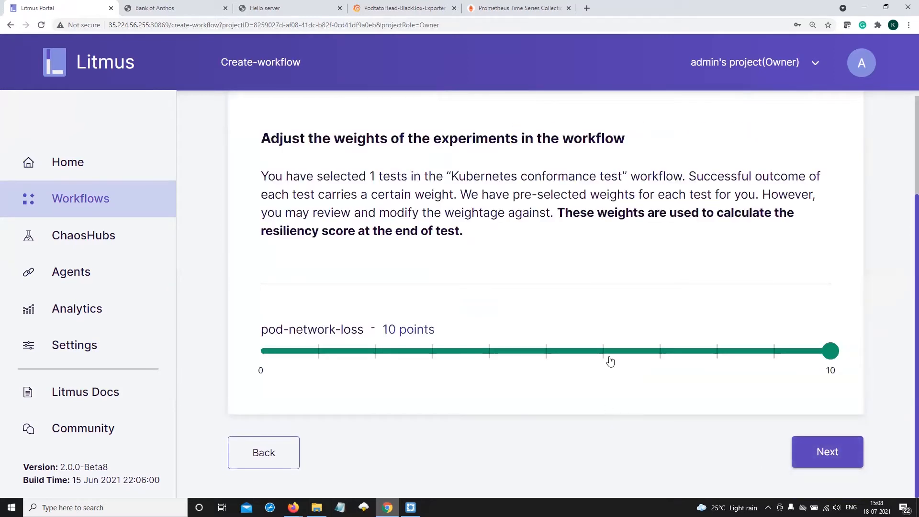
Set the pod-network-loss experiment's weight to 8 points
left_click(565, 353)
left_click_drag(546, 352, 701, 355)
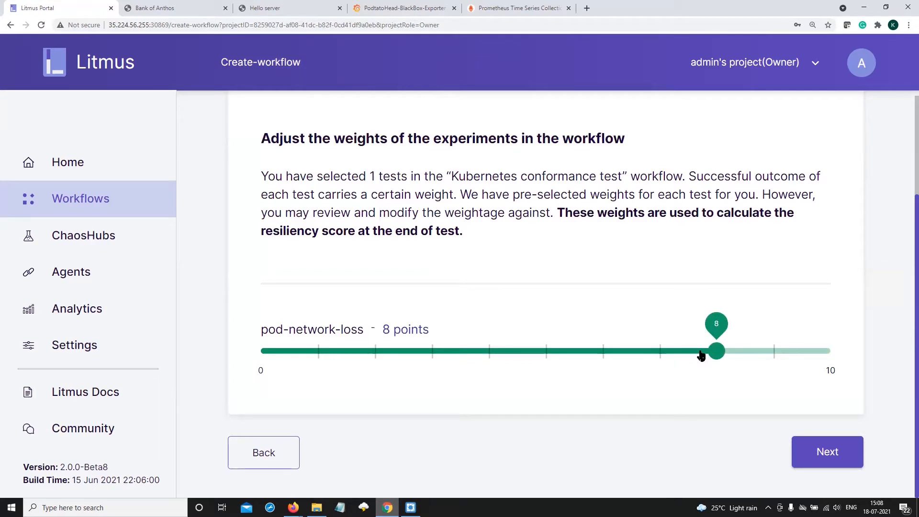
Set the pod-network-loss weight to 10 points and the chaos schedule to Schedule now, continuing to the workflow summary
left_click_drag(700, 354, 807, 355)
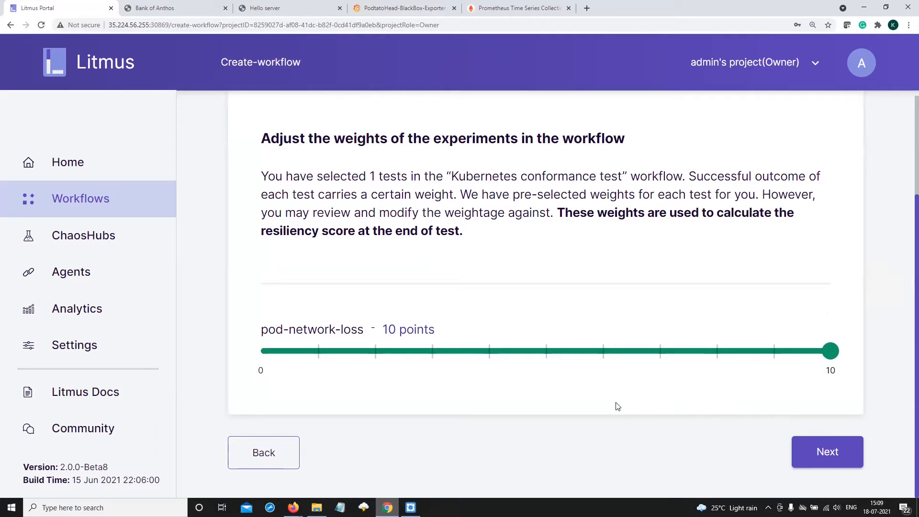
left_click(829, 454)
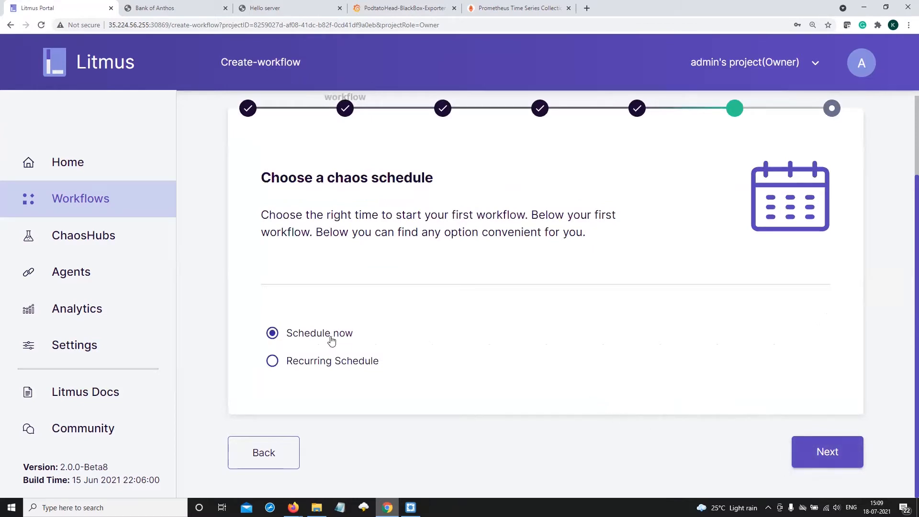
left_click(326, 362)
scroll(328, 374, "down", 2)
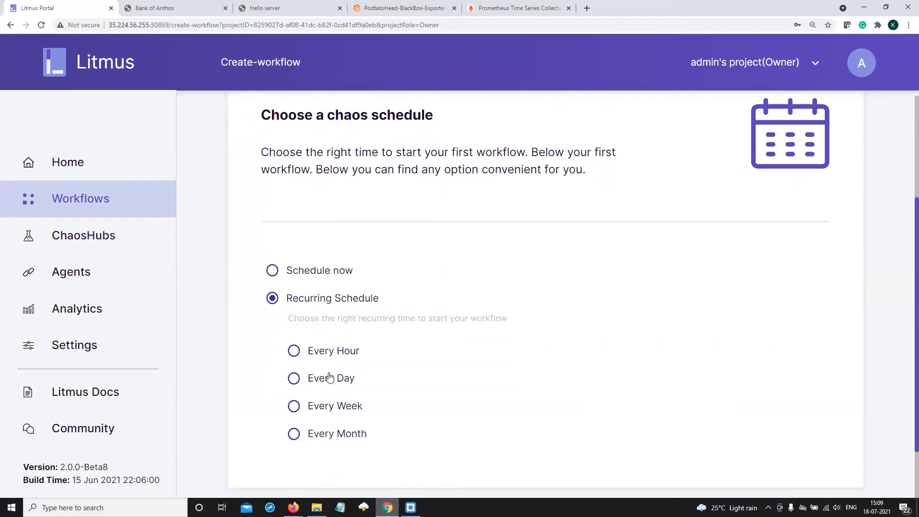
left_click(329, 240)
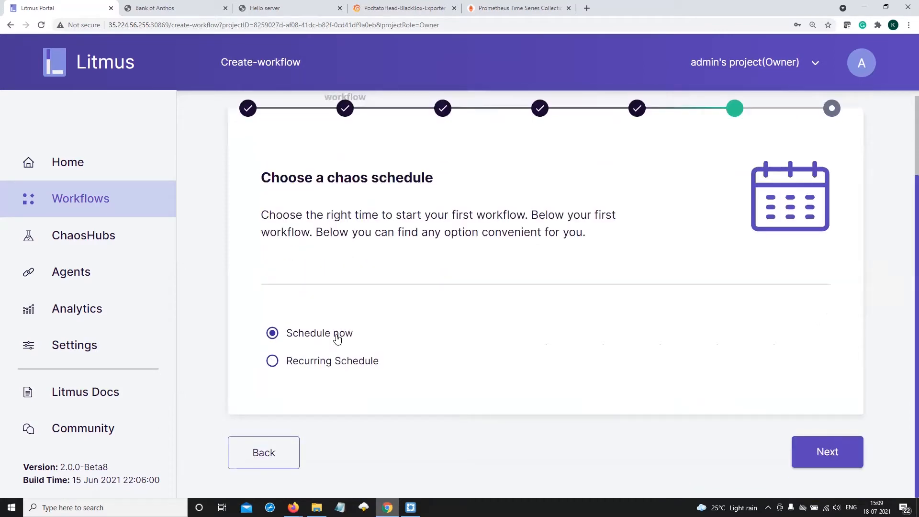
left_click(835, 458)
Open the generated workflow YAML and examine its metadata, custom-chaos steps and pod-network-loss template
scroll(574, 395, "down", 5)
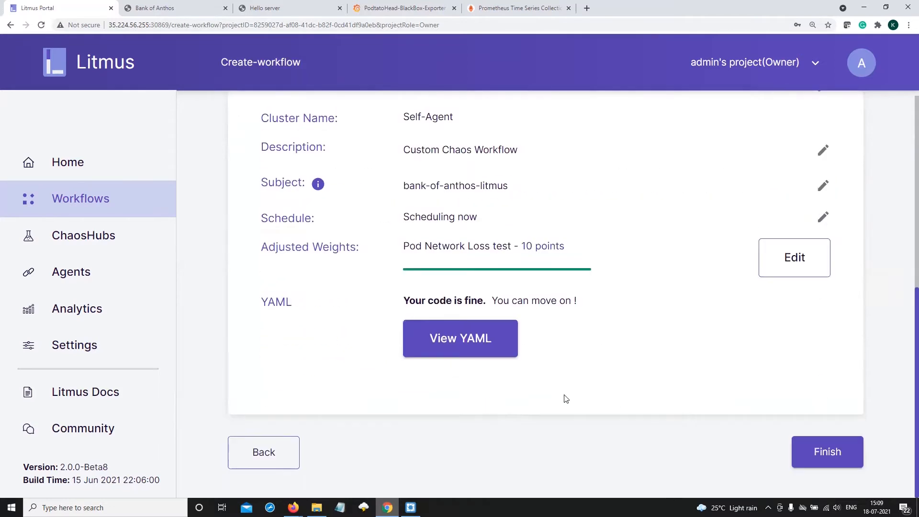
left_click(494, 350)
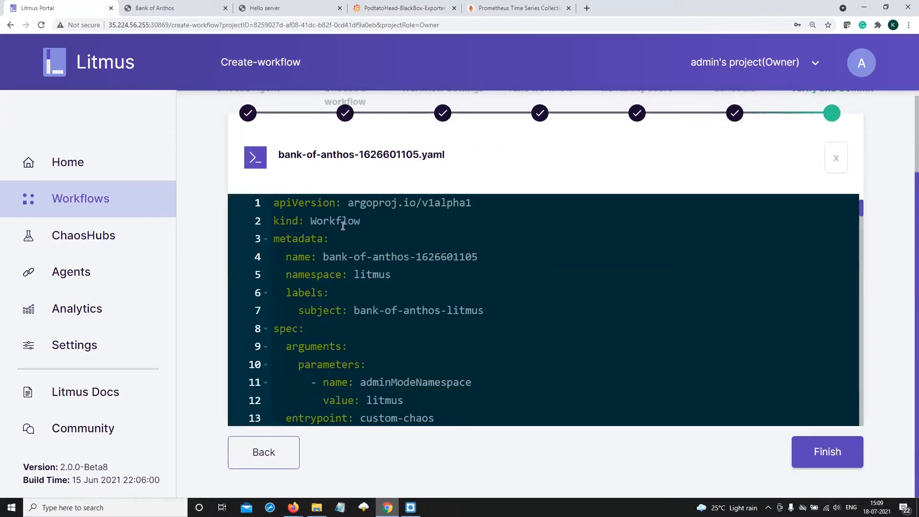
scroll(395, 285, "down", 5)
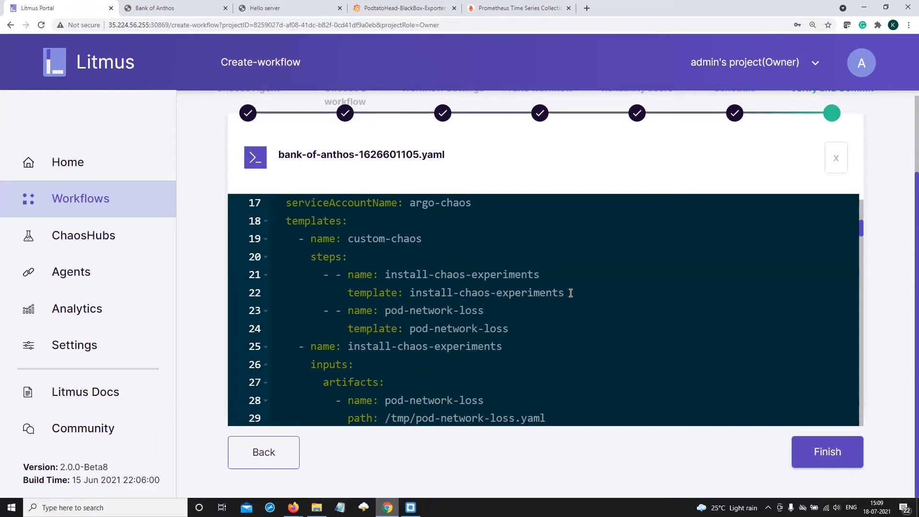
left_click(512, 329)
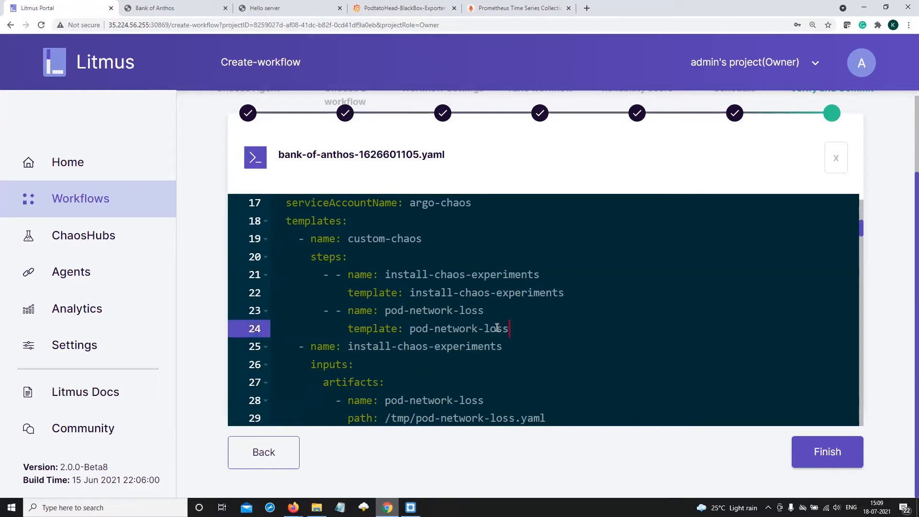
left_click(320, 318, "shift")
scroll(484, 323, "down", 20)
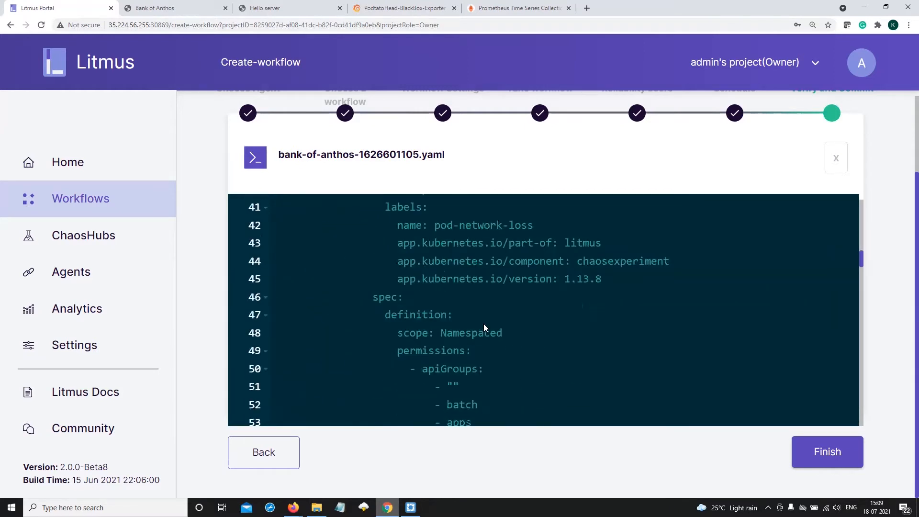
Examine the ChaosEngine section of the YAML, including the target application details and the pod-network-loss environment values
scroll(484, 324, "down", 15)
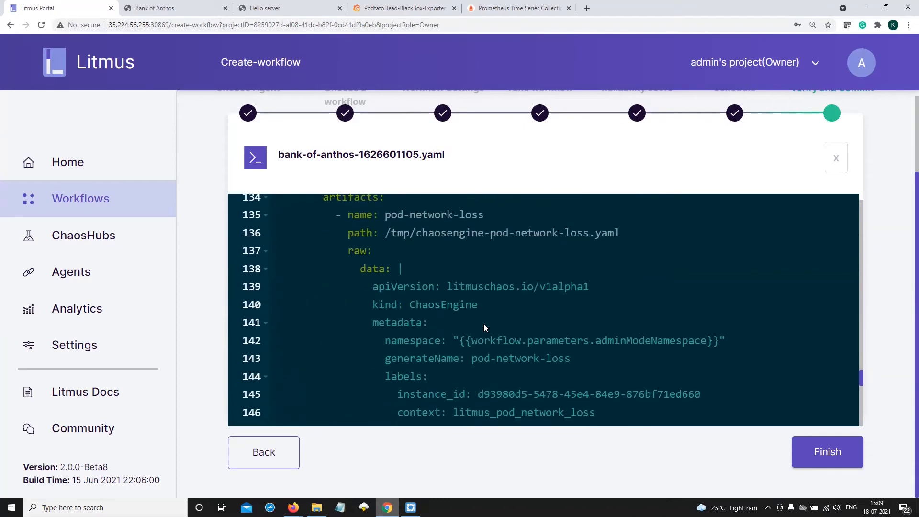
scroll(483, 324, "down", 3)
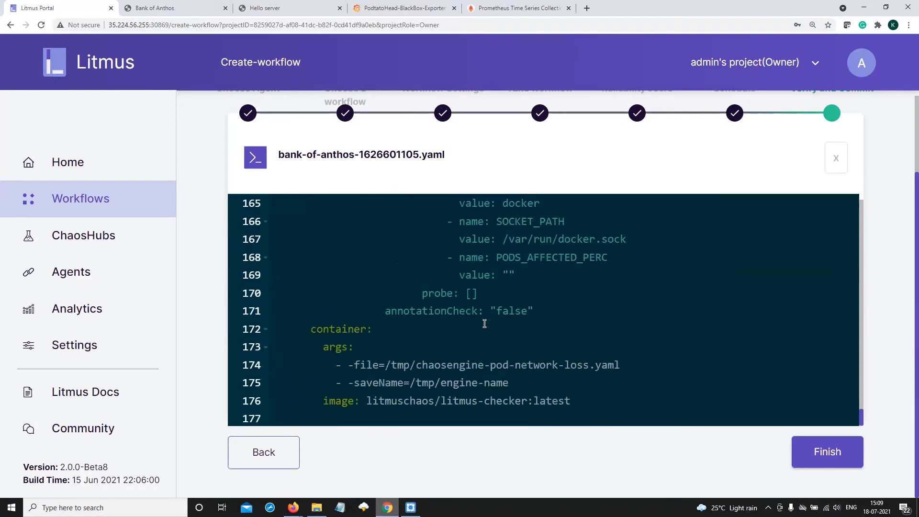
scroll(484, 323, "up", 7)
scroll(484, 323, "down", 2)
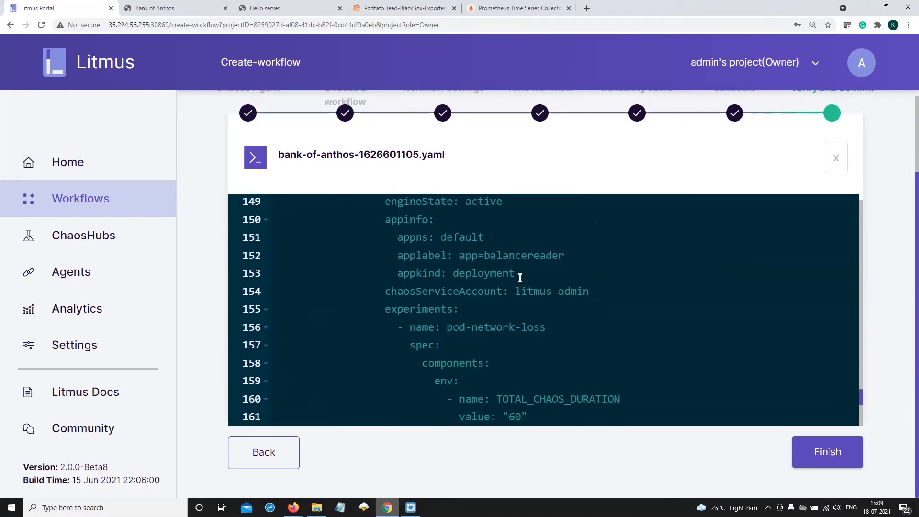
left_click_drag(517, 274, 393, 237)
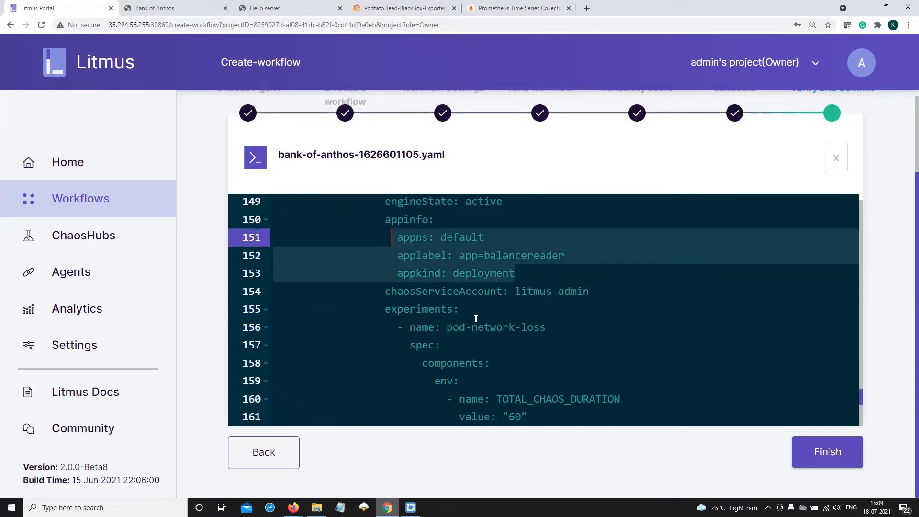
scroll(476, 320, "down", 1)
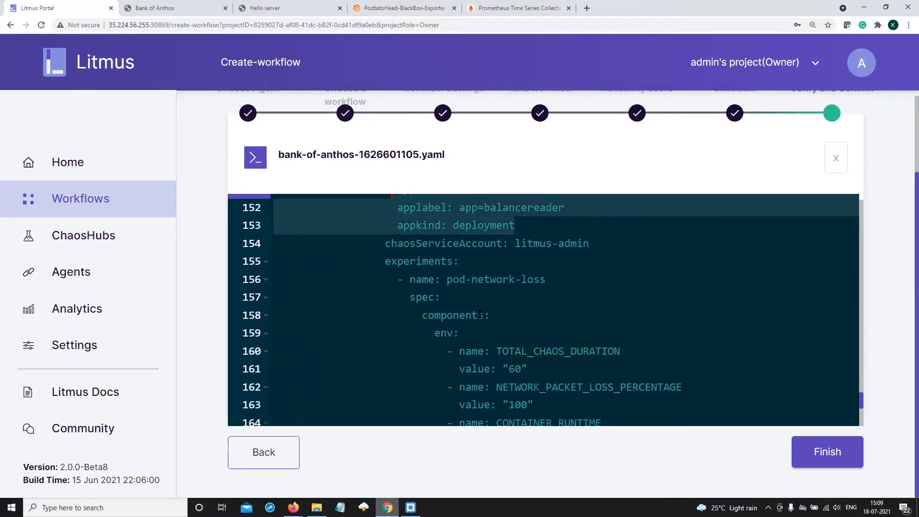
left_click(485, 281)
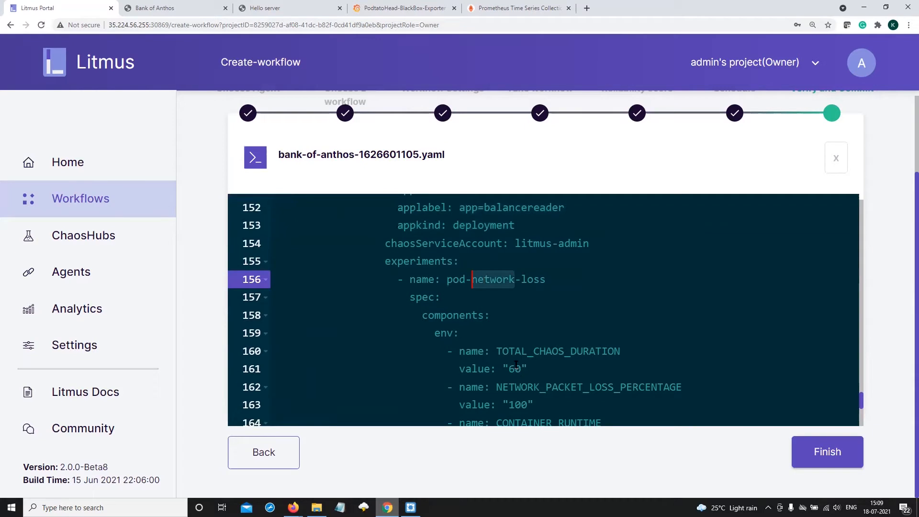
scroll(515, 367, "down", 1)
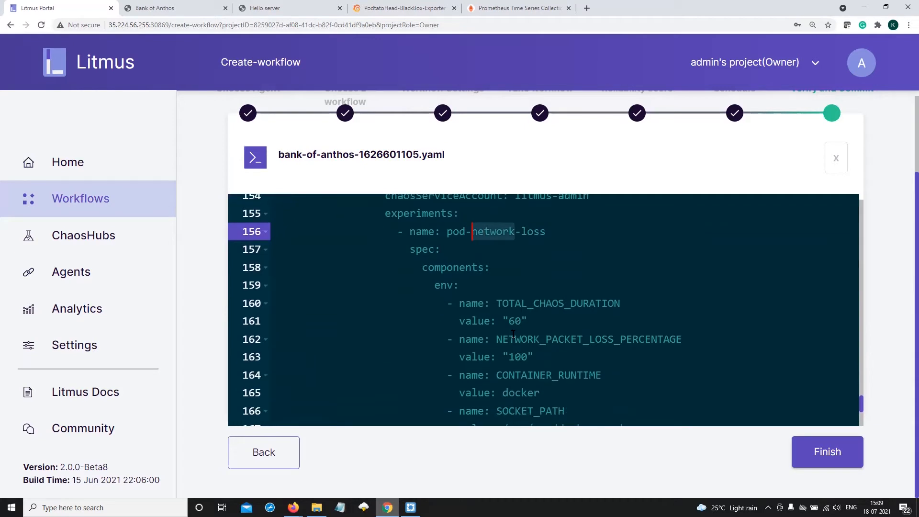
Finish creating the bank-of-anthos workflow and open the graph view of its new run
left_click(822, 453)
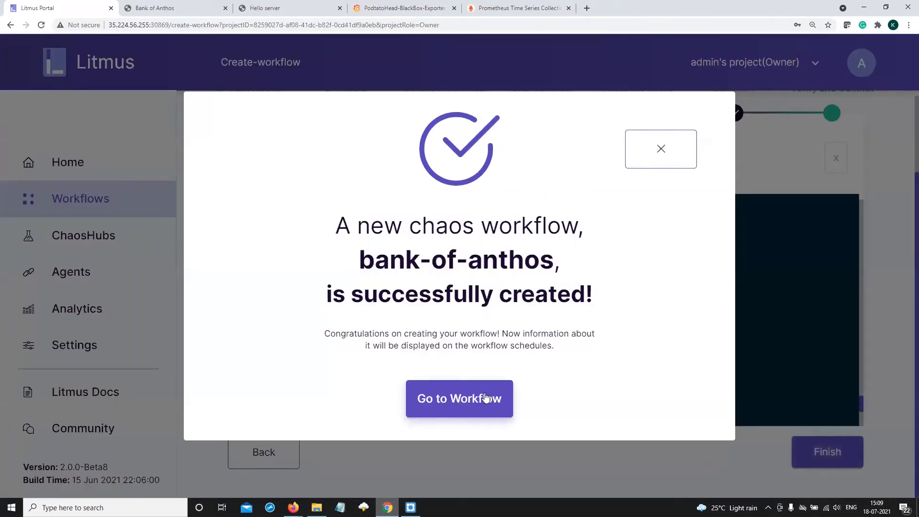
left_click(455, 404)
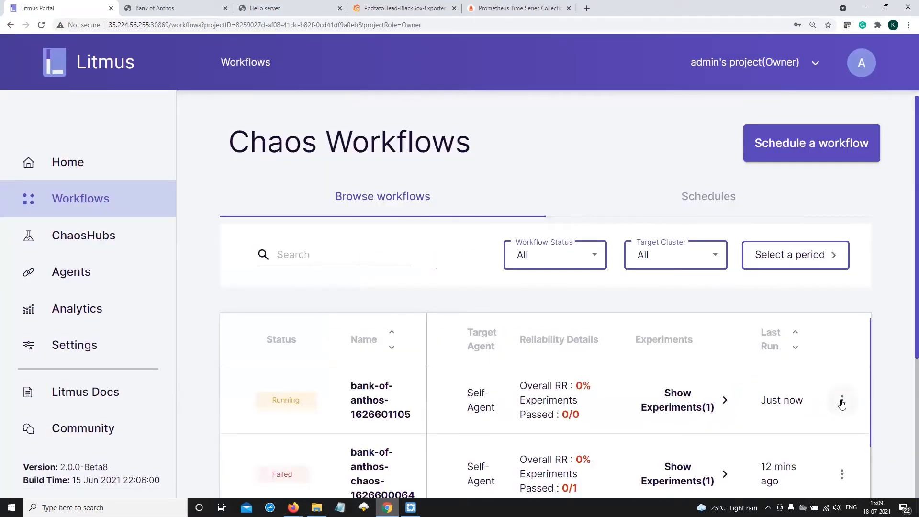
left_click(842, 404)
left_click(807, 401)
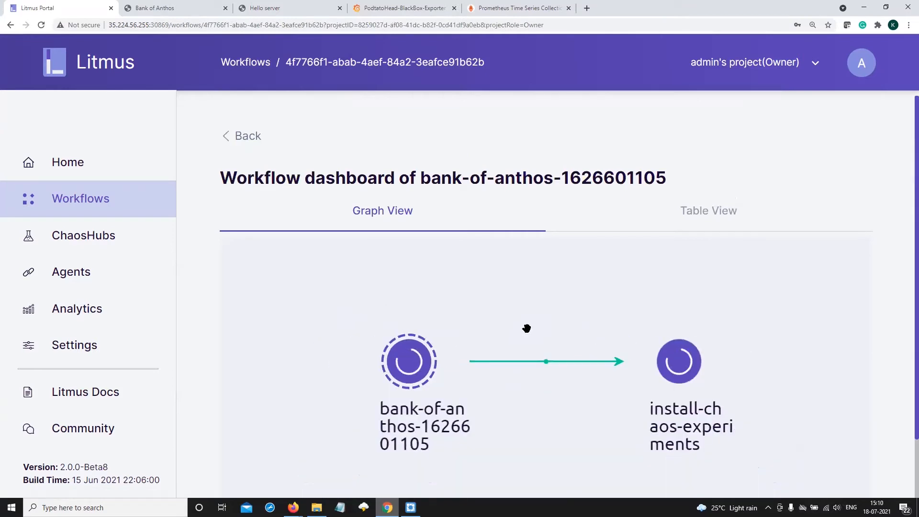
left_click_drag(511, 304, 455, 259)
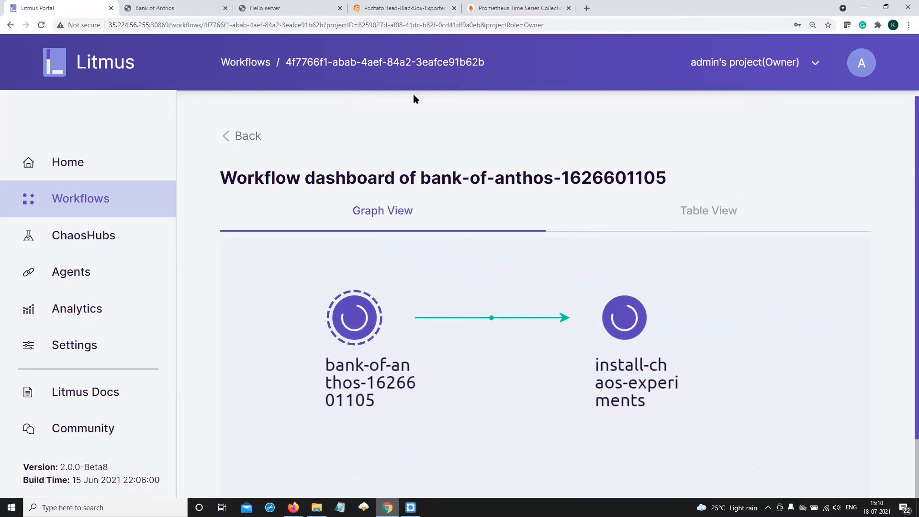
Look over the checking account page on the Bank of Anthos site, then return to the Litmus workflow graph
left_click(166, 8)
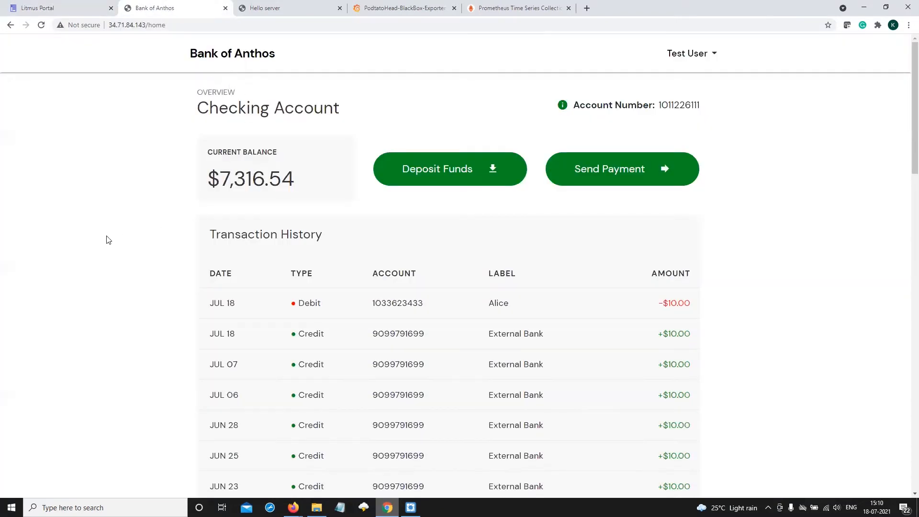
scroll(94, 238, "down", 2)
scroll(86, 238, "up", 2)
left_click(65, 9)
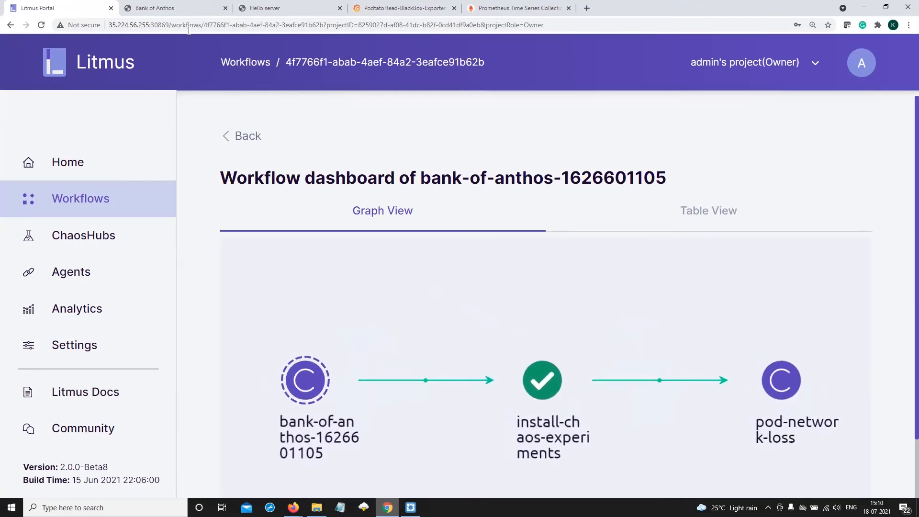
Switch to Bank of Anthos to inspect the account's current balance, and compare with the running workflow's graph in Litmus
left_click(176, 8)
left_click_drag(209, 180, 314, 176)
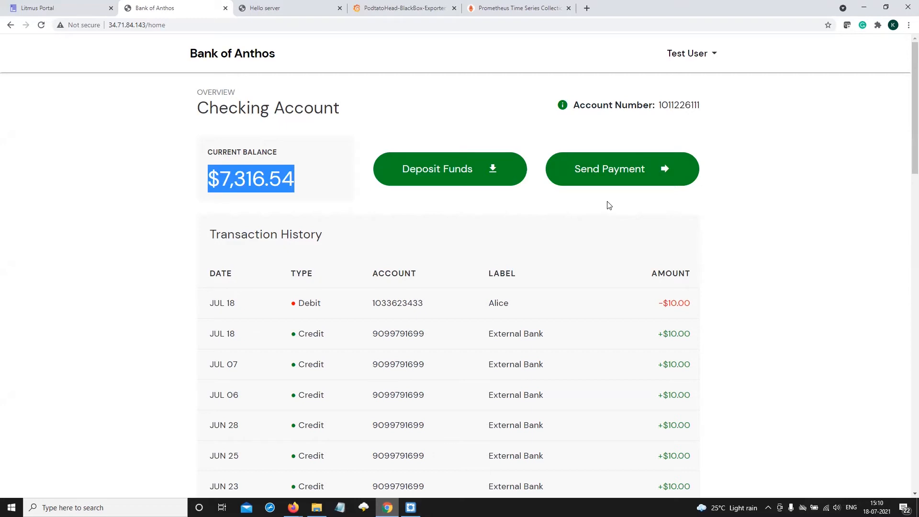
left_click(201, 190)
left_click_drag(209, 178, 296, 180)
left_click(321, 195)
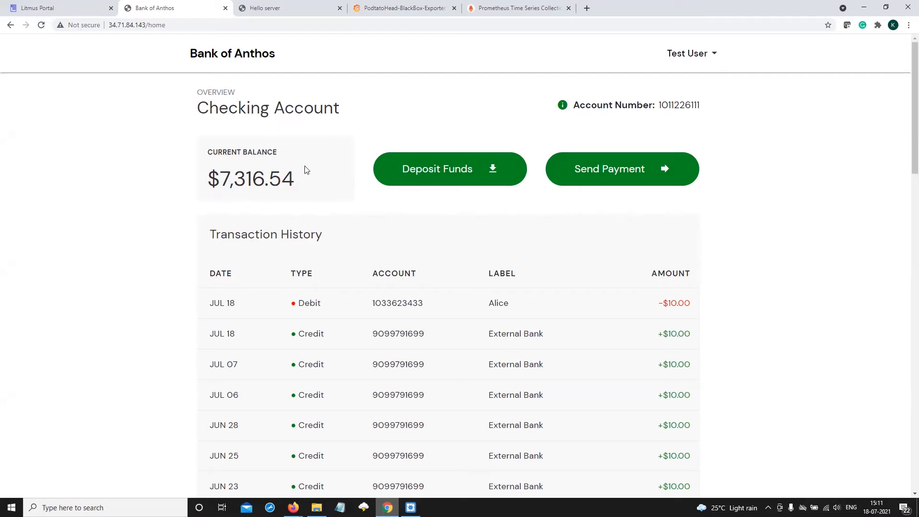
left_click(53, 8)
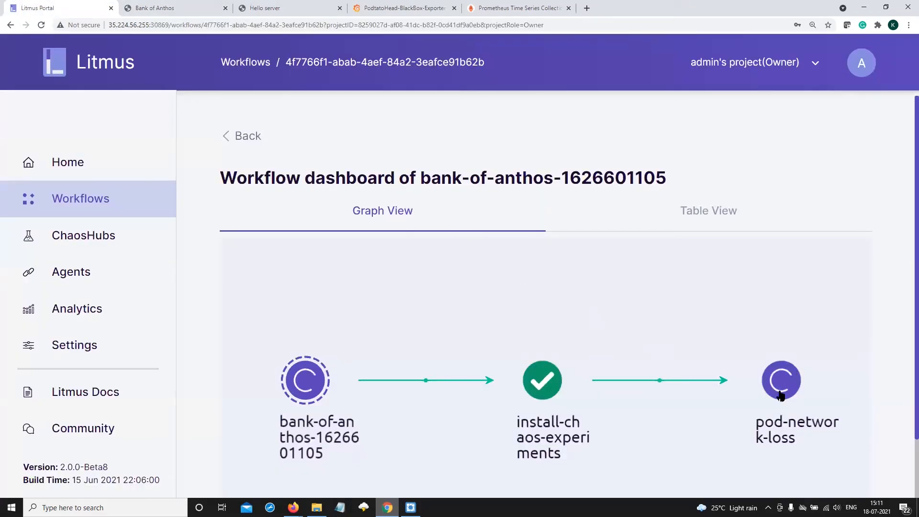
left_click(173, 8)
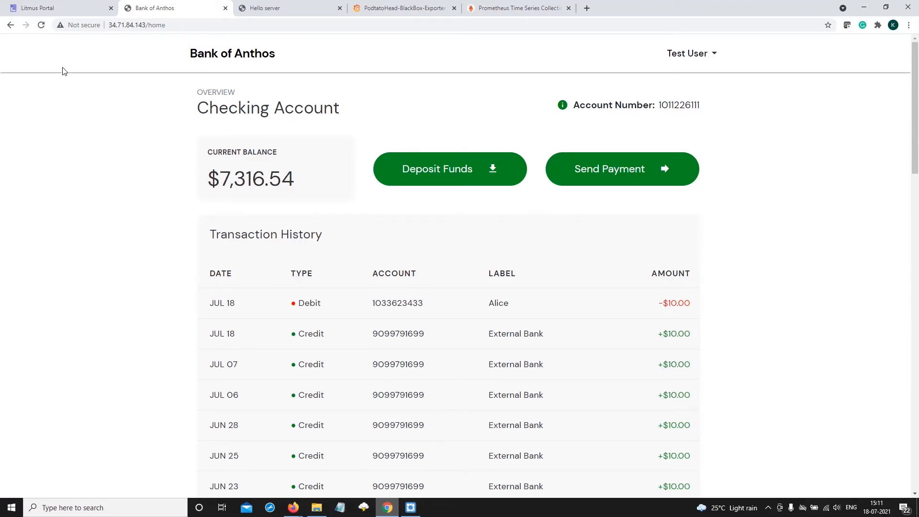
Reload the Bank of Anthos account page, sign back in and inspect the current balance
left_click(41, 25)
left_click(440, 305)
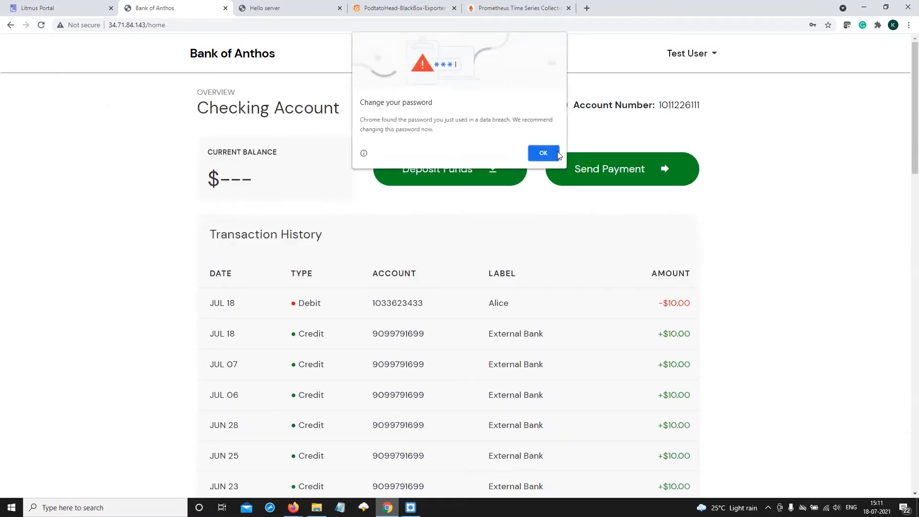
left_click(543, 153)
left_click_drag(269, 177, 204, 177)
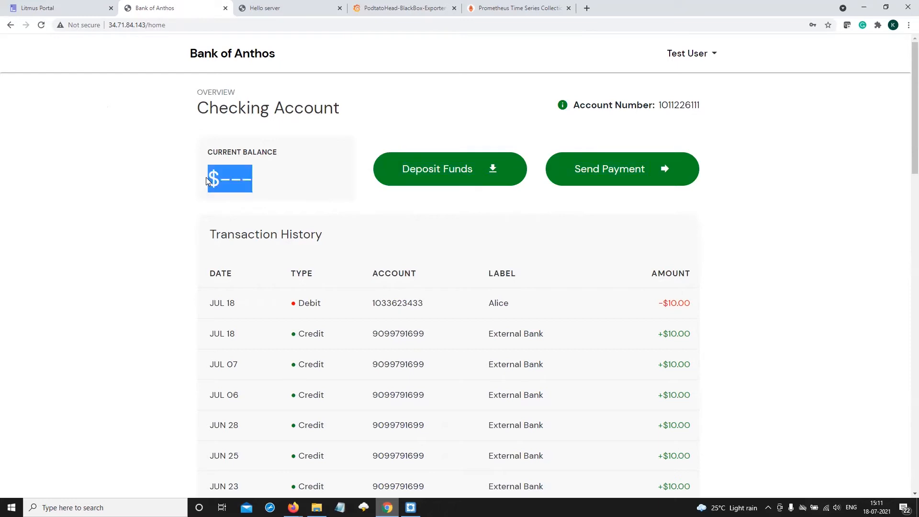
left_click(310, 179)
Try to send a payment of $10 to the preselected recipient
left_click(598, 172)
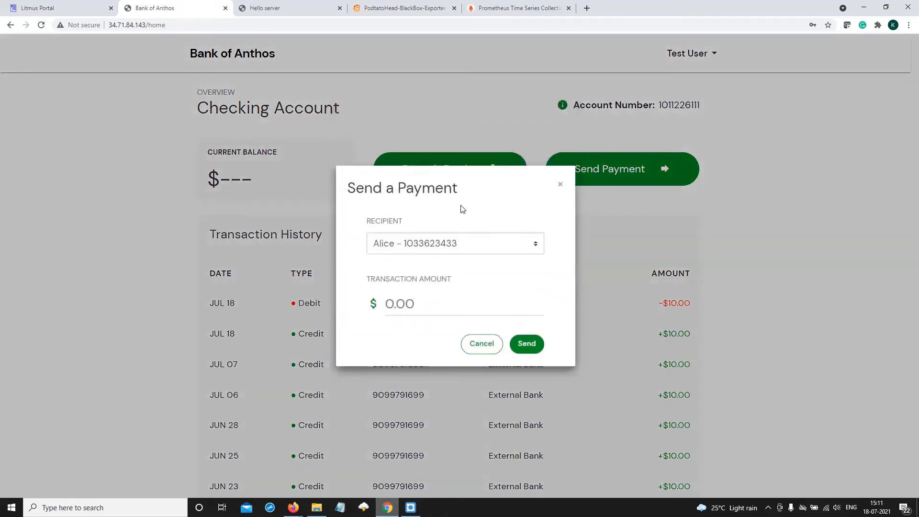
left_click(404, 304)
type("10")
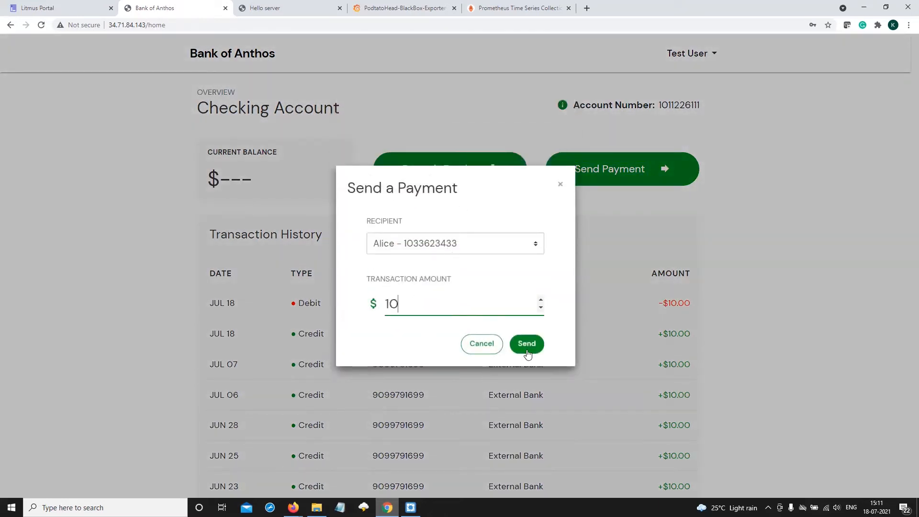
left_click(527, 344)
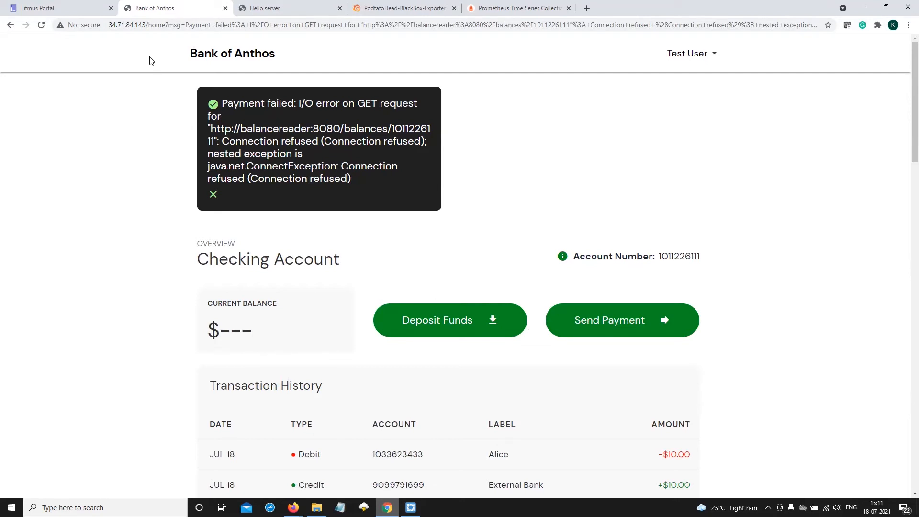
Examine the payment's result message and the account overview, then check the workflow graph in Litmus
scroll(257, 323, "down", 1)
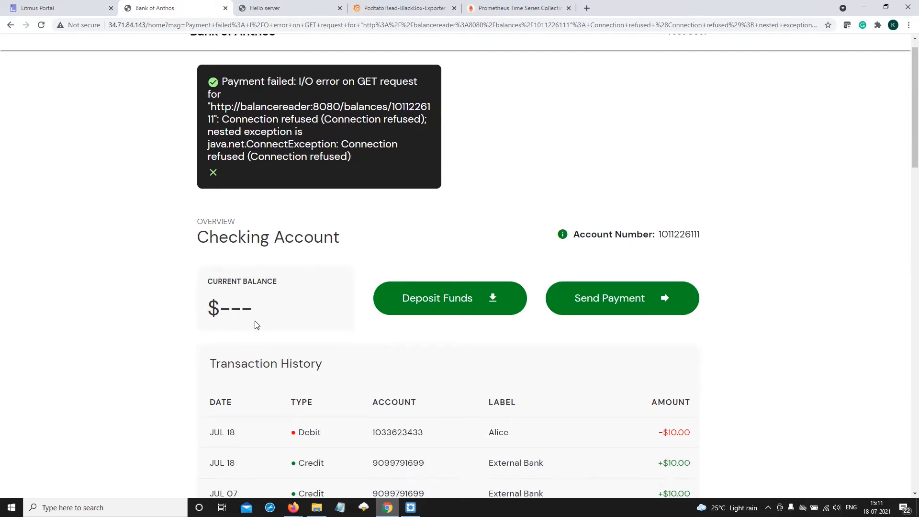
scroll(257, 326, "down", 1)
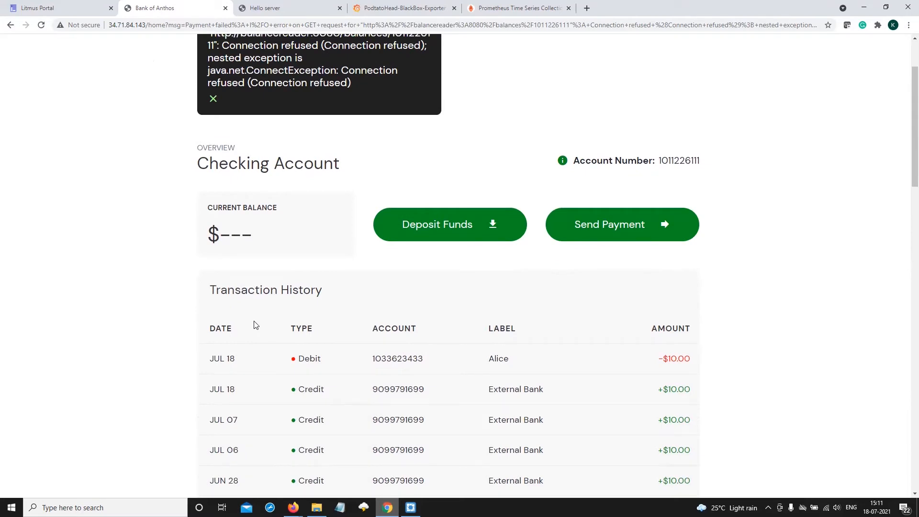
scroll(256, 325, "up", 1)
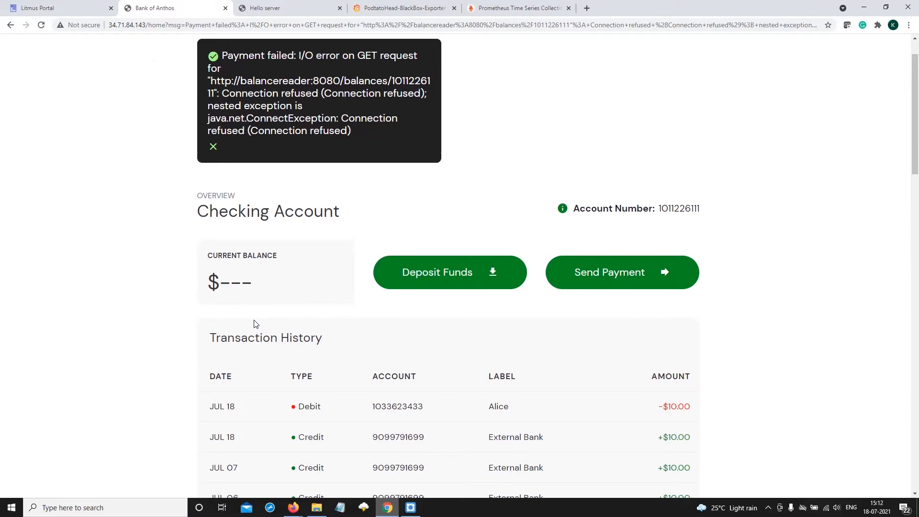
left_click(48, 9)
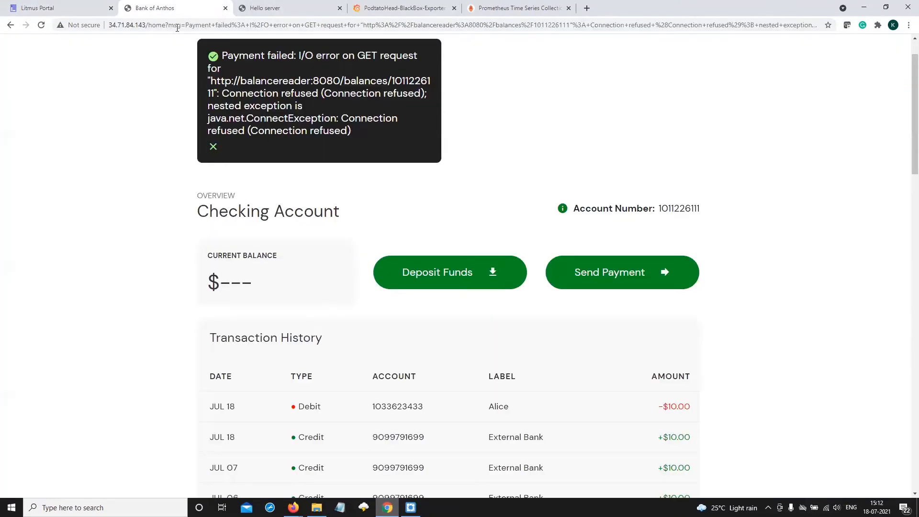
Load Bank of Anthos at 34.71.84.143/home without the message parameters and compare its current balance with the running workflow's graph in Litmus
left_click(183, 8)
left_click_drag(165, 29, 906, 78)
key("BackSpace")
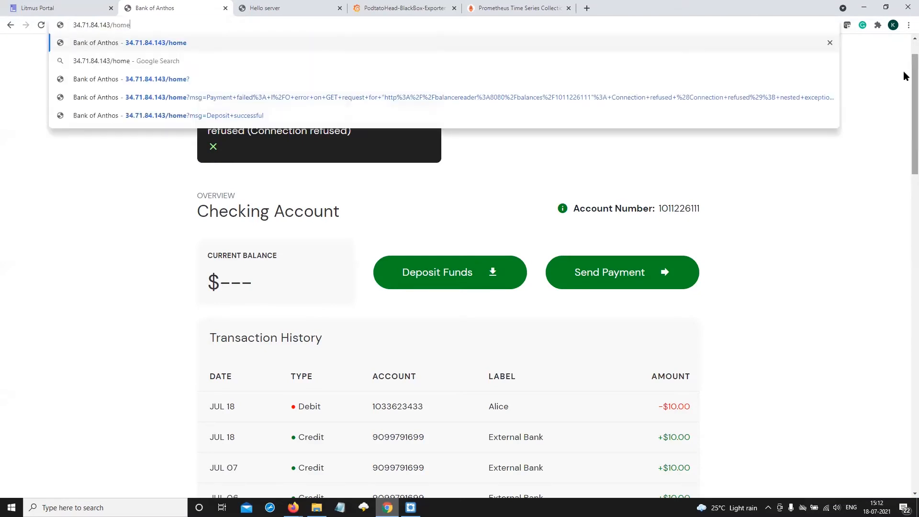
key("Return")
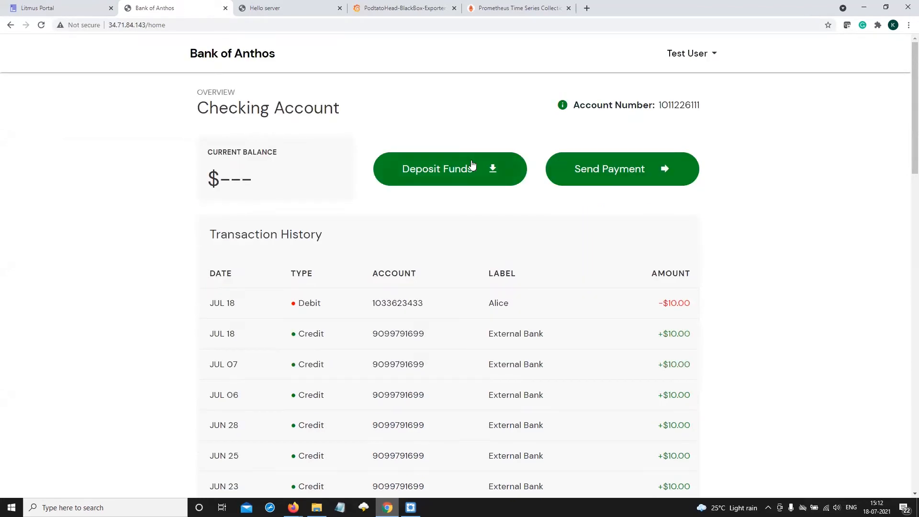
left_click(57, 15)
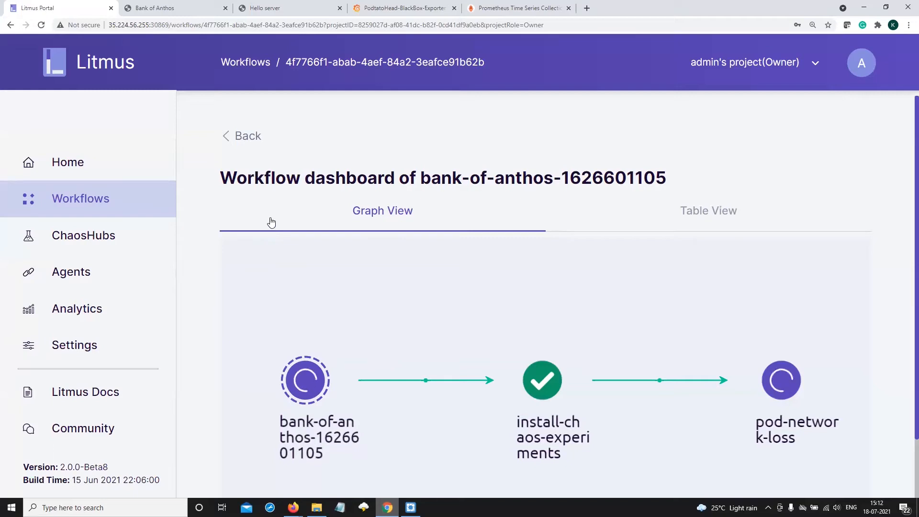
Return to Bank of Anthos and reload the account page until the current balance can be inspected
left_click(168, 13)
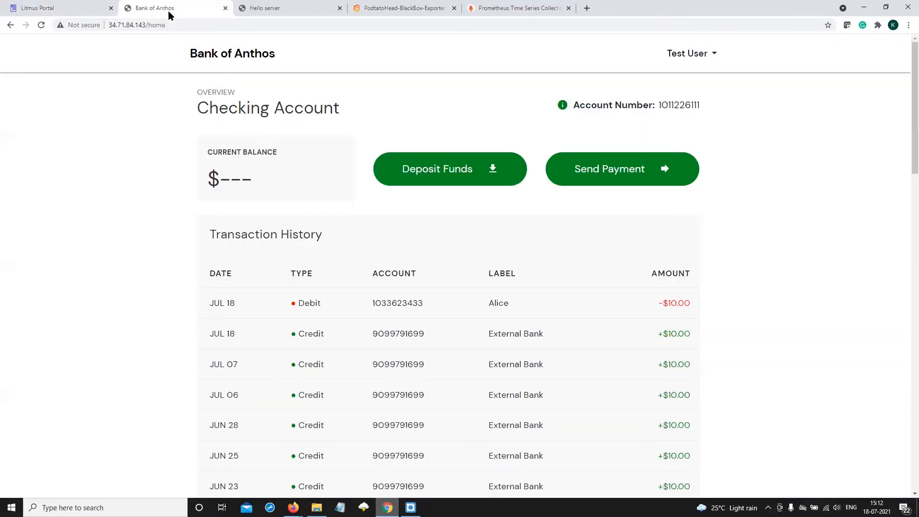
left_click(42, 25)
left_click(41, 25)
left_click_drag(208, 180, 314, 181)
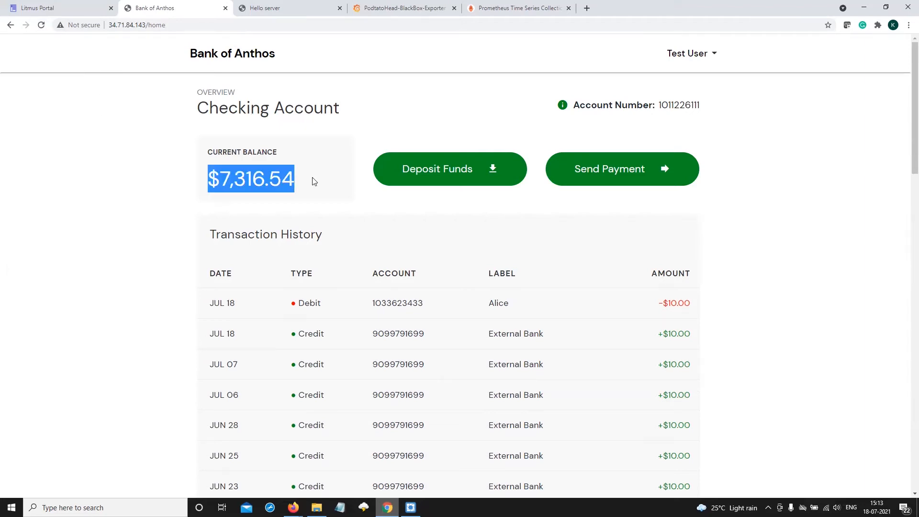
left_click(304, 182)
Switch to Litmus and check the status of each node in the bank-of-anthos workflow graph
left_click(57, 8)
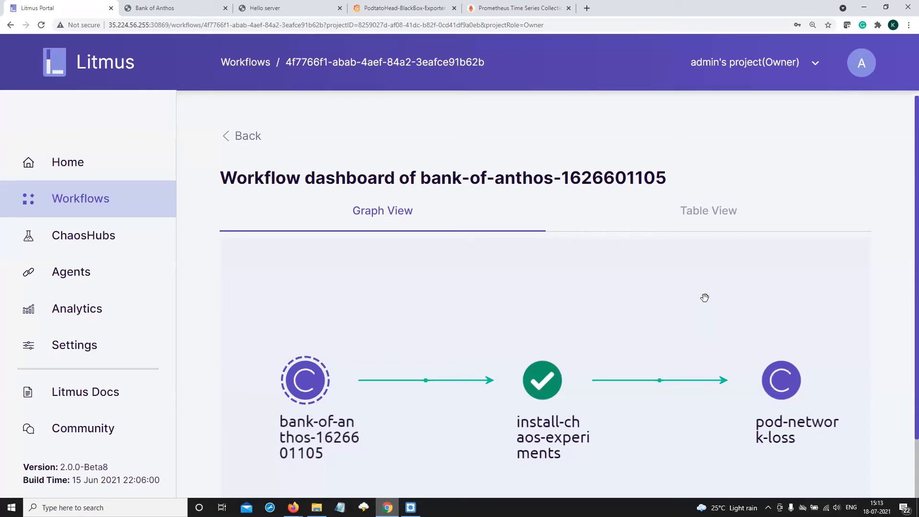
scroll(696, 293, "down", 2)
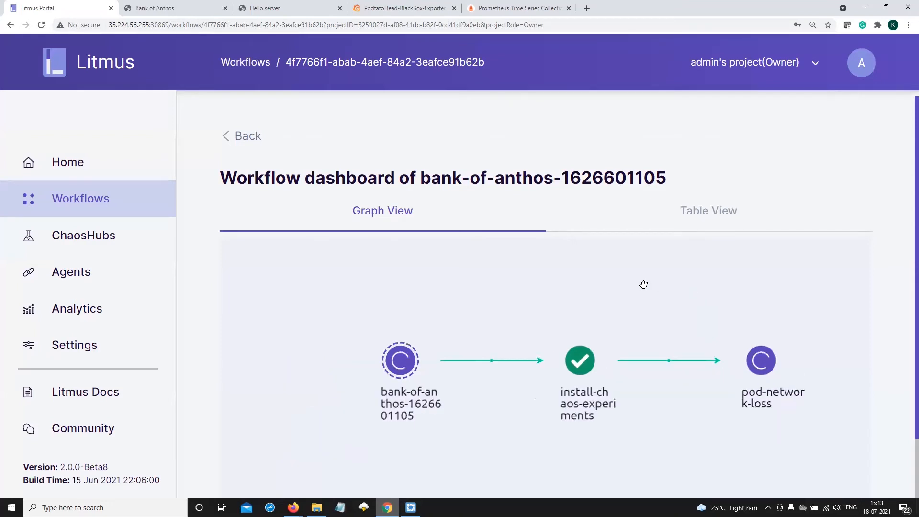
scroll(546, 283, "up", 2)
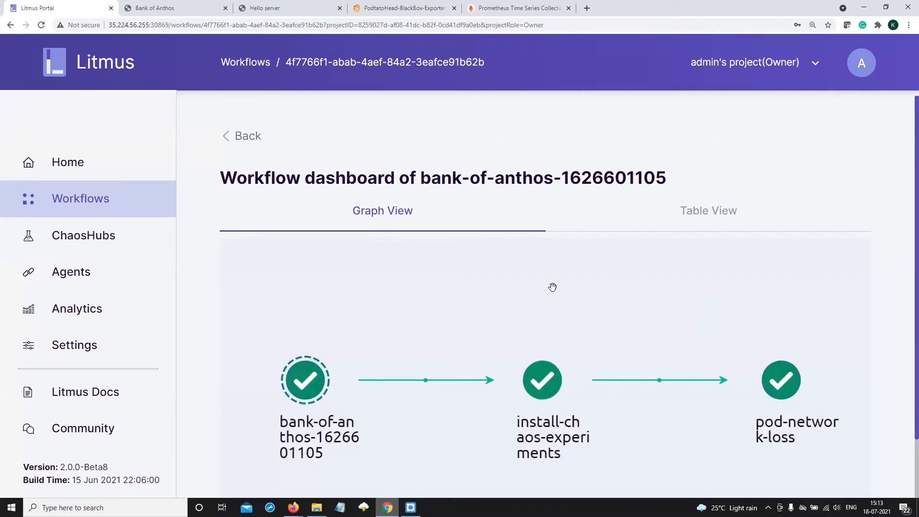
scroll(706, 311, "down", 2)
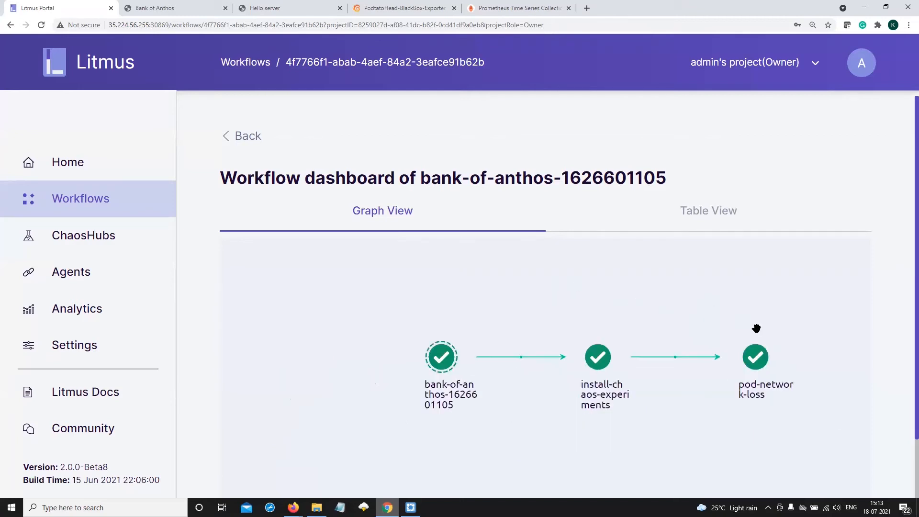
scroll(904, 288, "down", 2)
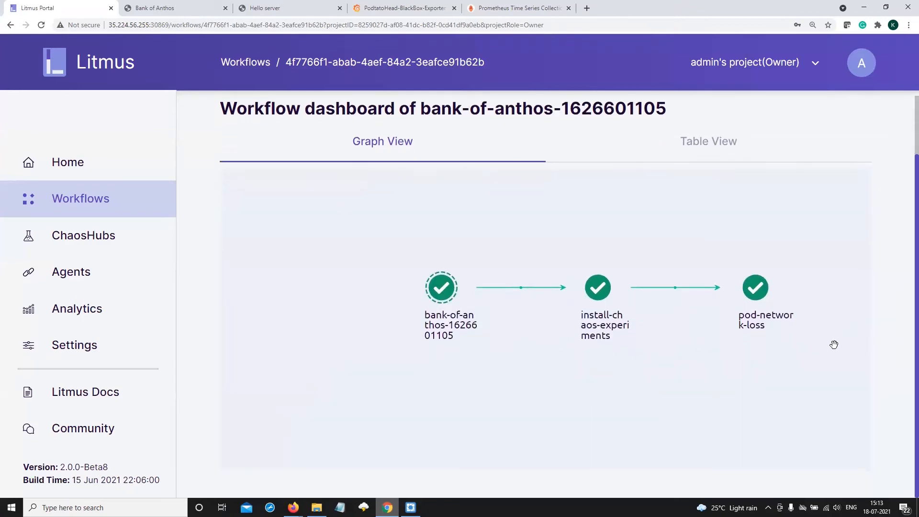
Open the pod-network-loss node's details and read through its logs to the end
left_click(755, 298)
scroll(600, 392, "down", 3)
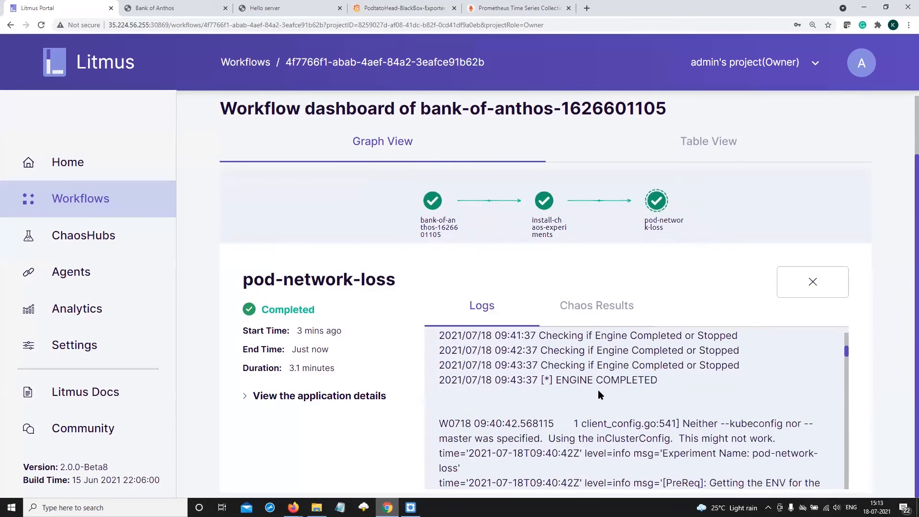
scroll(600, 393, "down", 20)
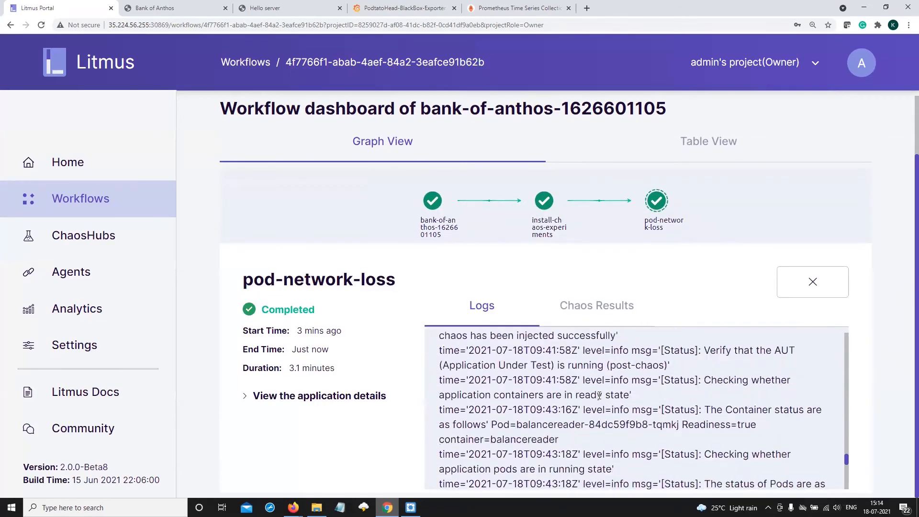
scroll(600, 396, "down", 5)
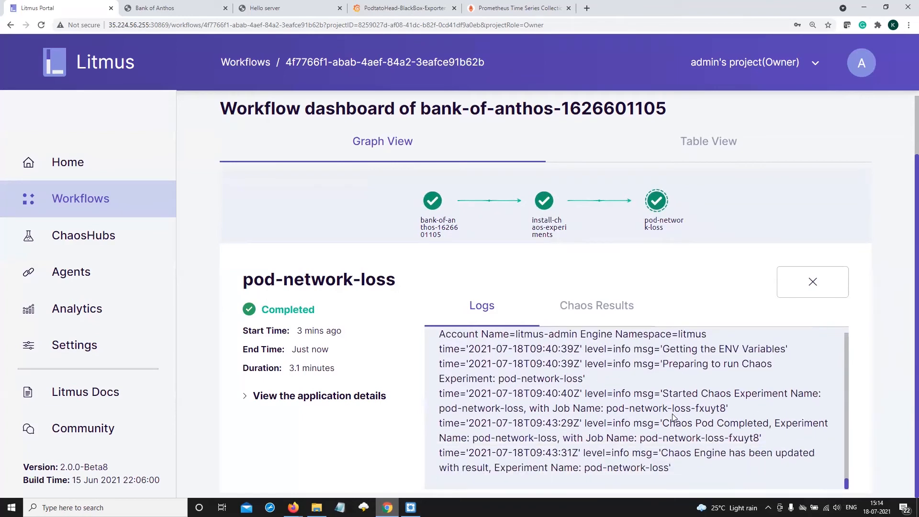
Examine the chaos results of pod-network-loss, focusing on the verdict under the experiment status
left_click(599, 308)
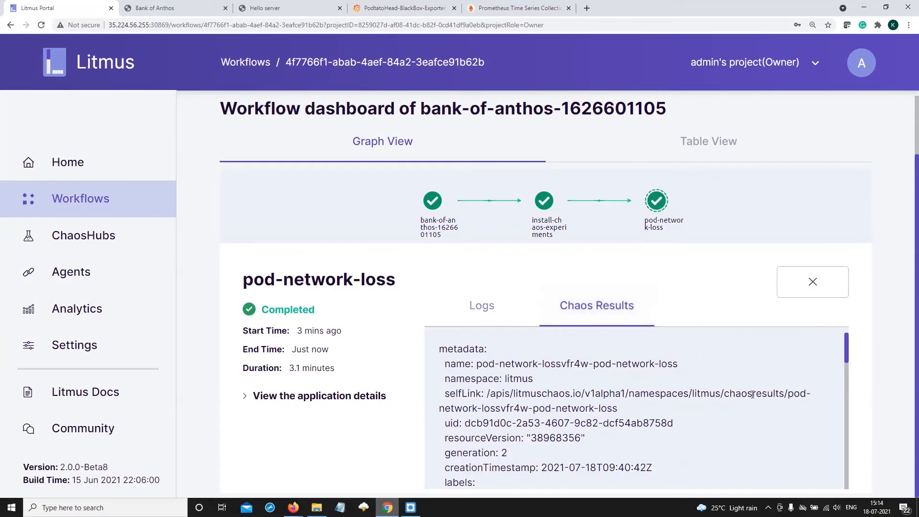
scroll(752, 395, "down", 10)
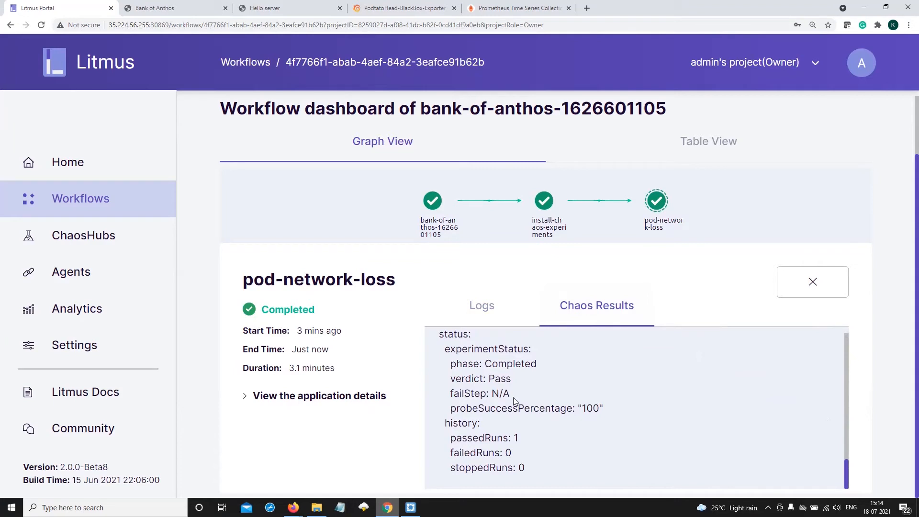
left_click_drag(452, 379, 513, 378)
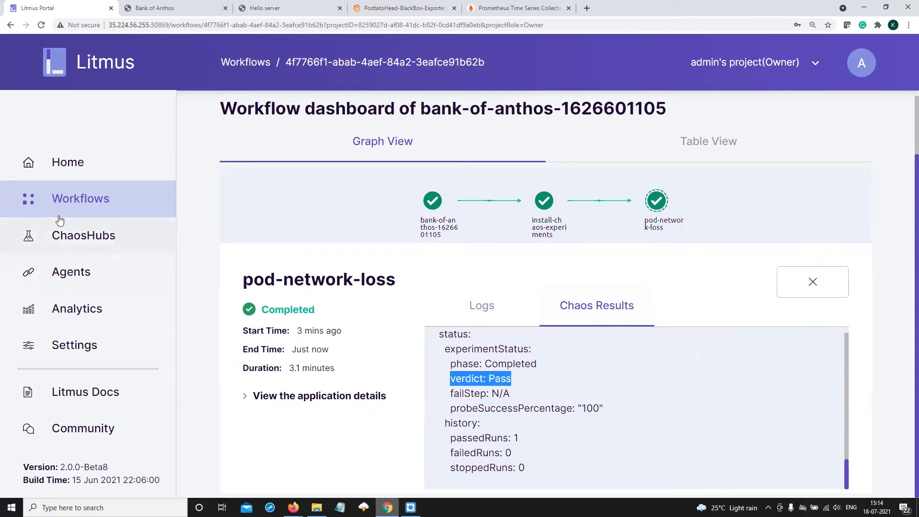
Start scheduling a new chaos workflow from the workflows overview, with Self-Agent as the target agent
left_click(82, 199)
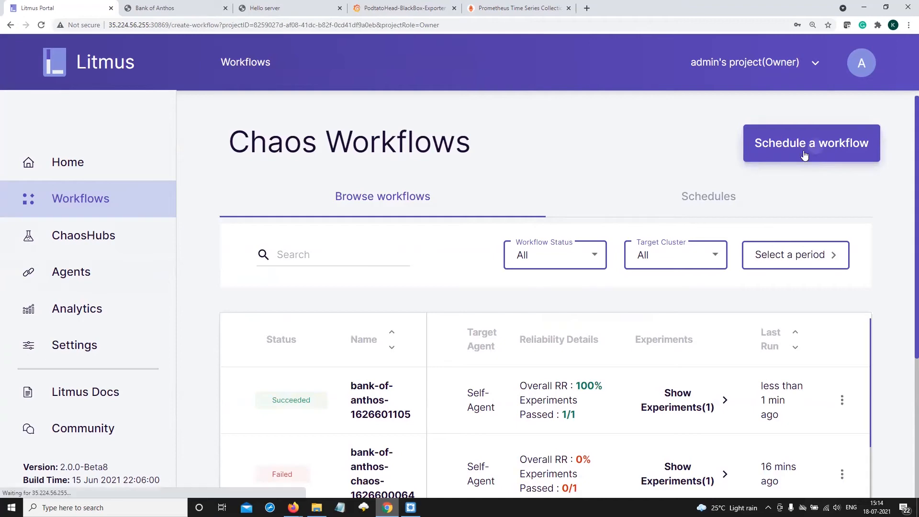
left_click(817, 158)
scroll(396, 351, "down", 2)
left_click(330, 360)
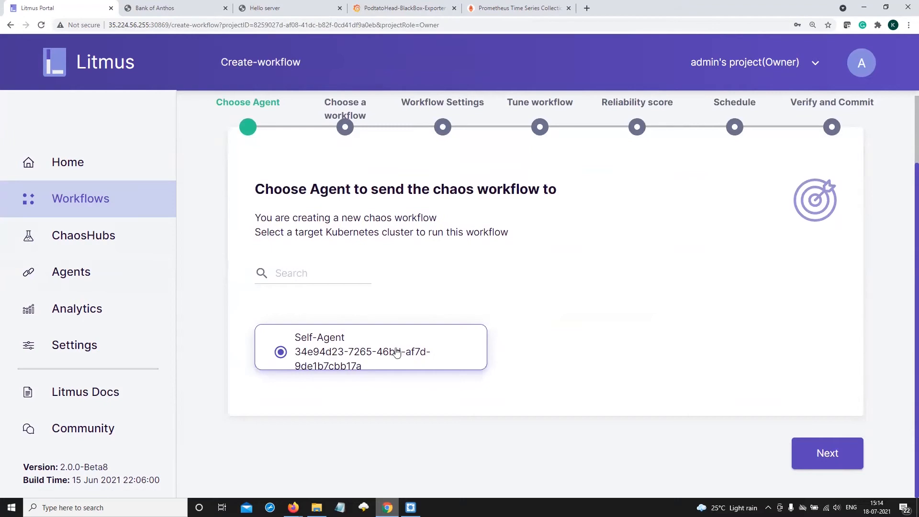
left_click(816, 454)
scroll(526, 337, "down", 1)
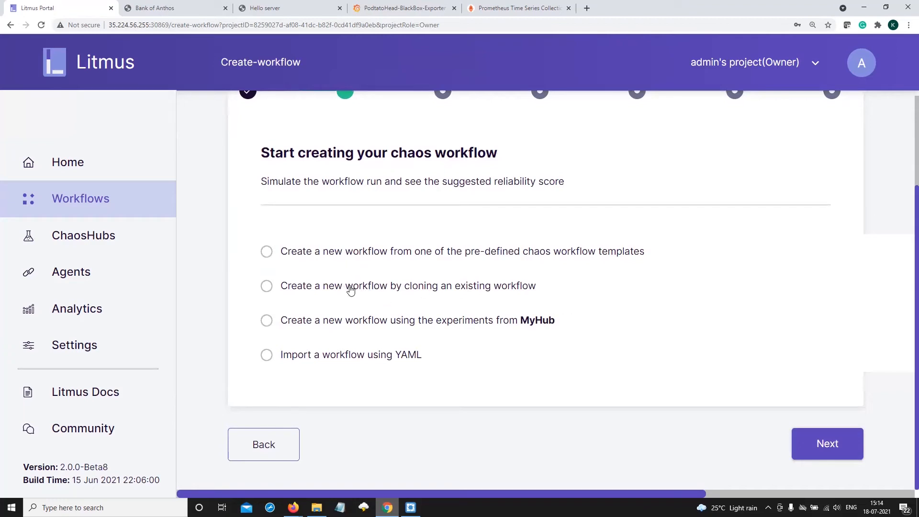
Inspect the Podtato Head application page, and in Litmus base the new workflow on a clone of podtato-kill-with-http-probe
left_click(271, 8)
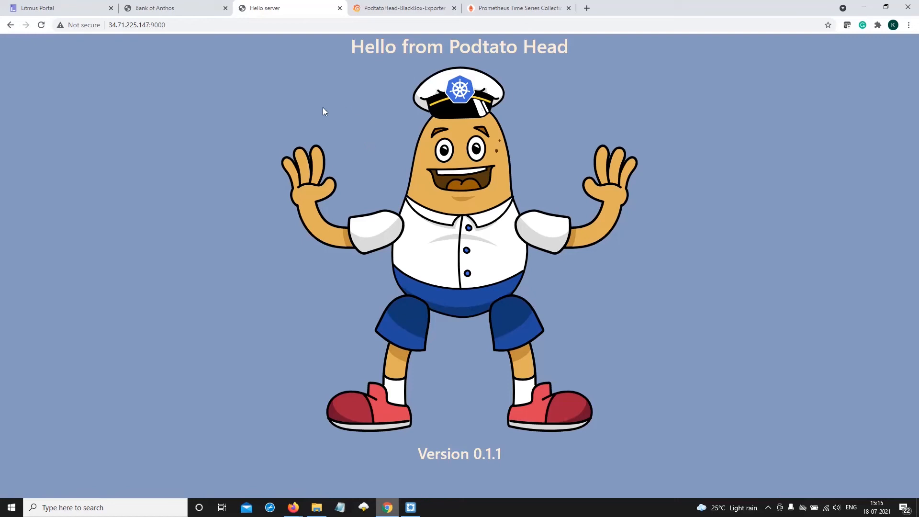
left_click(28, 8)
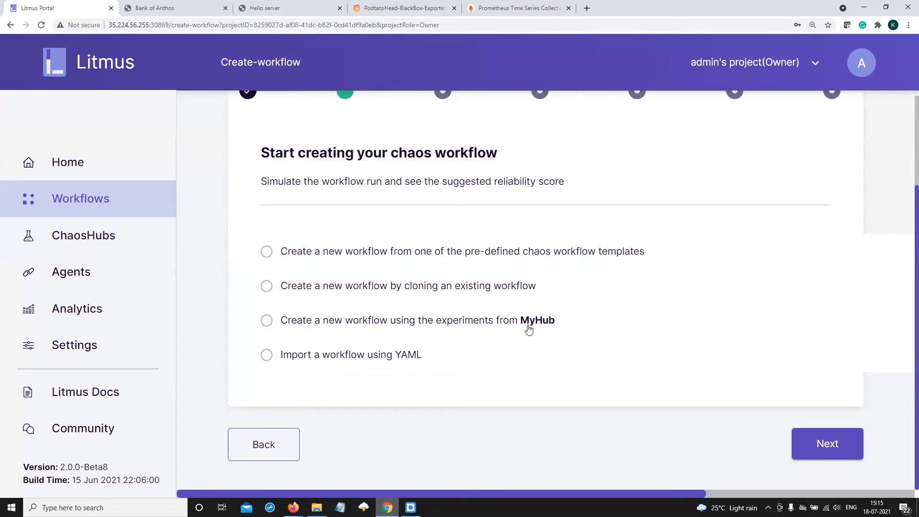
left_click(373, 290)
scroll(378, 296, "down", 3)
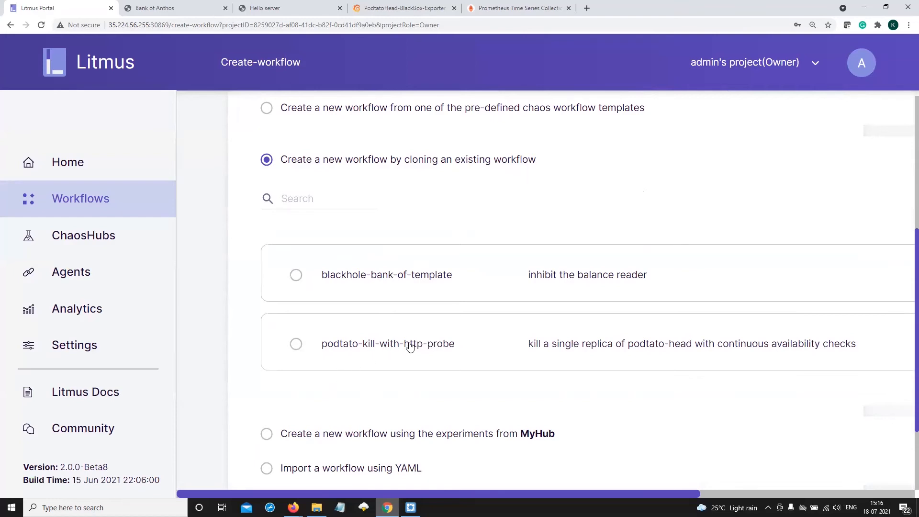
scroll(362, 334, "down", 1)
left_click(363, 303)
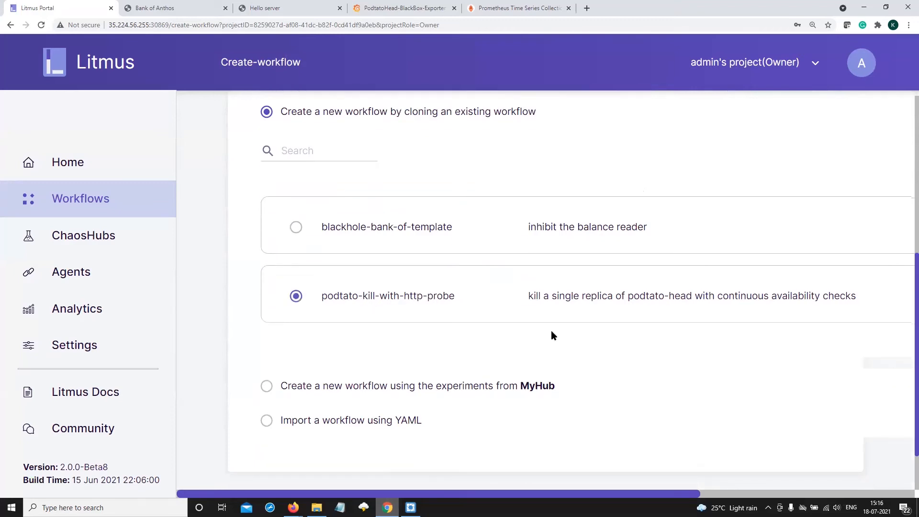
scroll(550, 332, "down", 1)
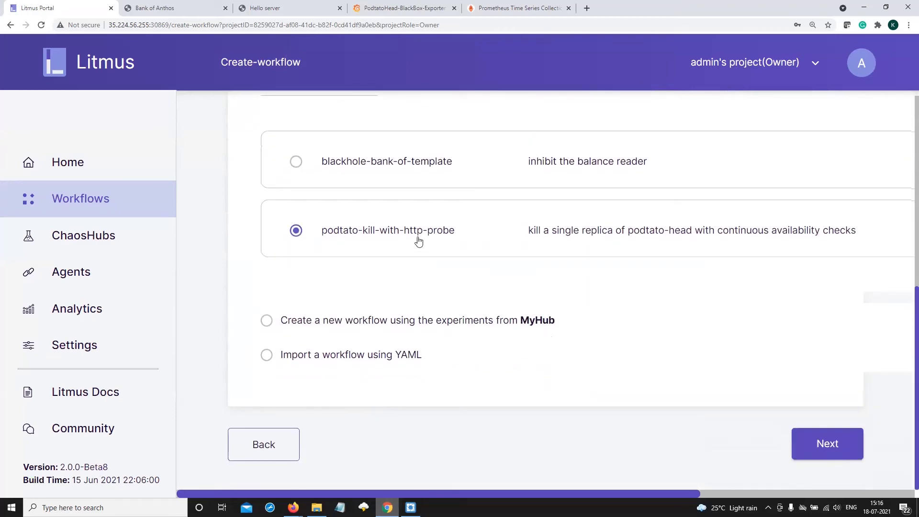
left_click(828, 444)
Accept the cloned workflow's name, description, pod-delete experiment, 10-point weight and Schedule now option, proceeding to final verification
left_click(529, 288)
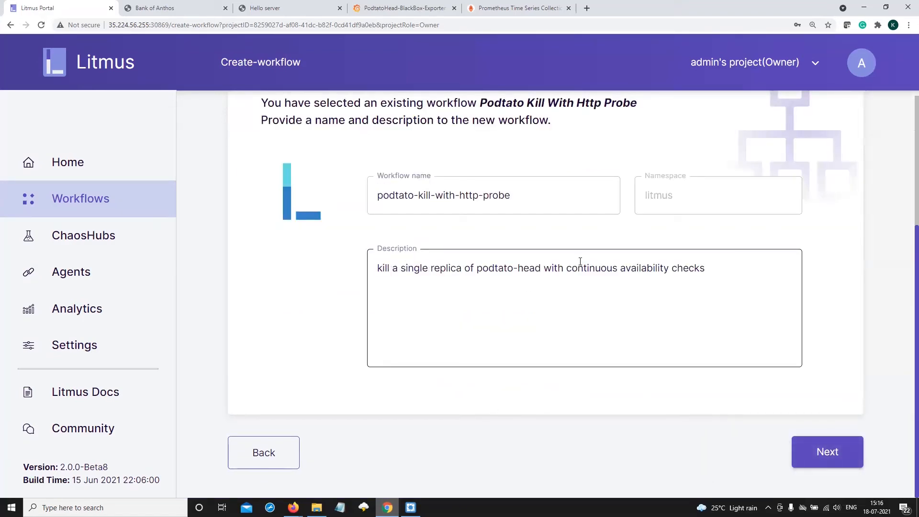
left_click(812, 453)
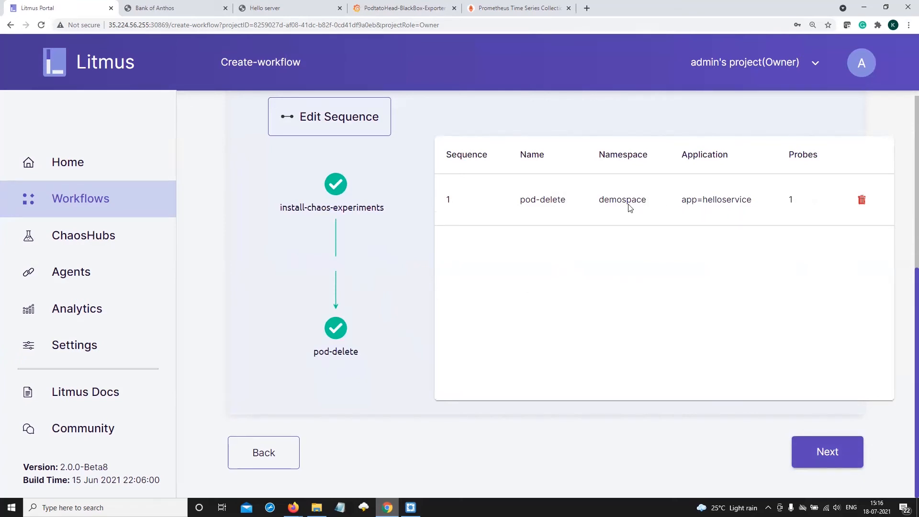
left_click(814, 461)
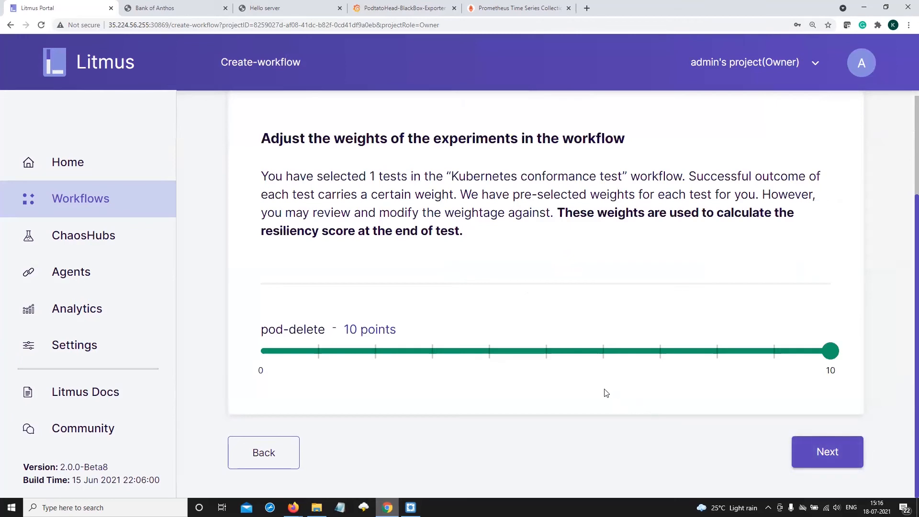
left_click(819, 453)
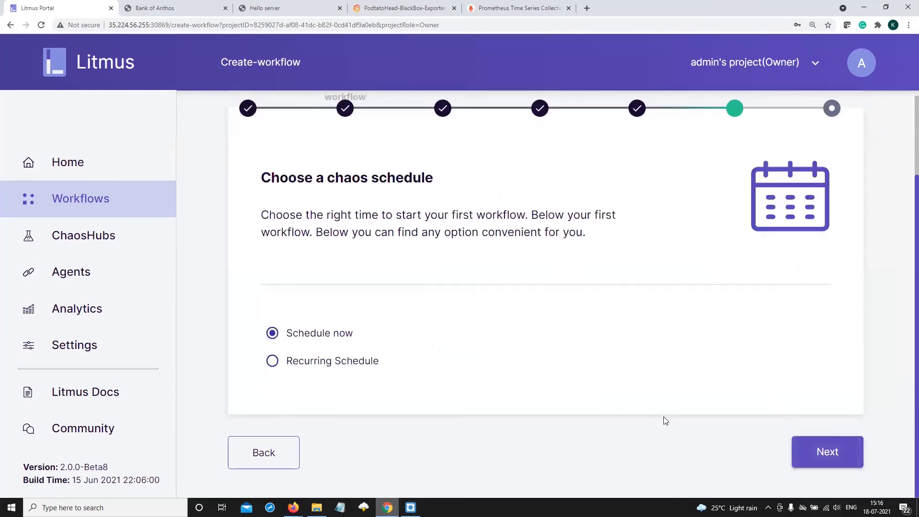
left_click(797, 446)
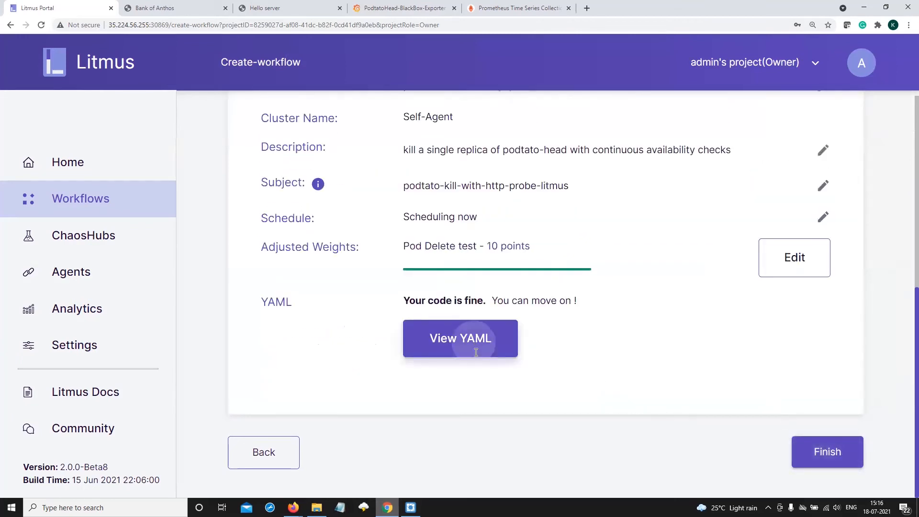
Review the workflow's YAML, including the podtatohead-availability-check HTTP probe settings, and finish creating the workflow
left_click(476, 352)
scroll(467, 330, "down", 20)
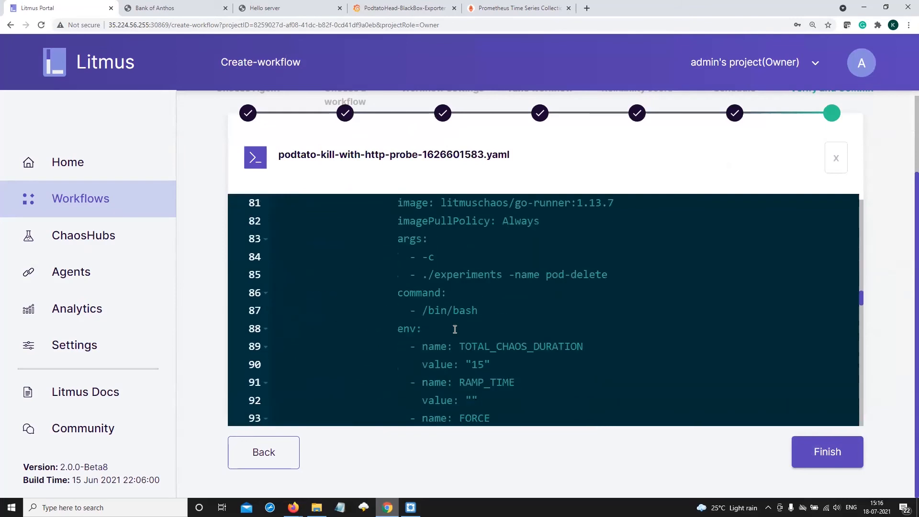
scroll(455, 330, "down", 17)
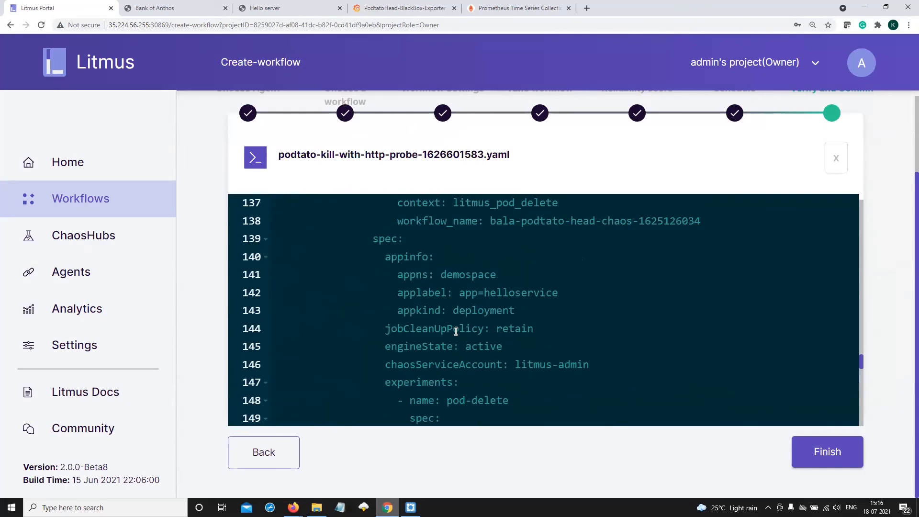
scroll(456, 331, "down", 7)
scroll(457, 327, "up", 2)
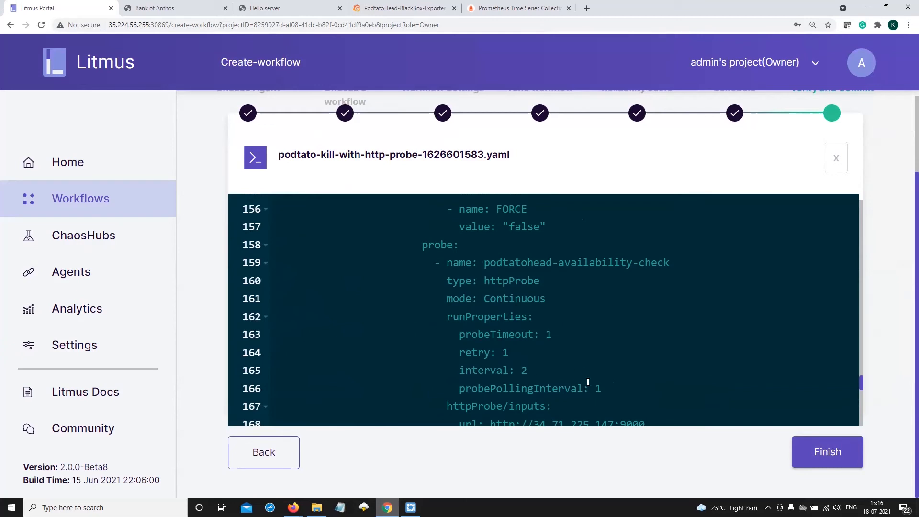
scroll(603, 389, "down", 2)
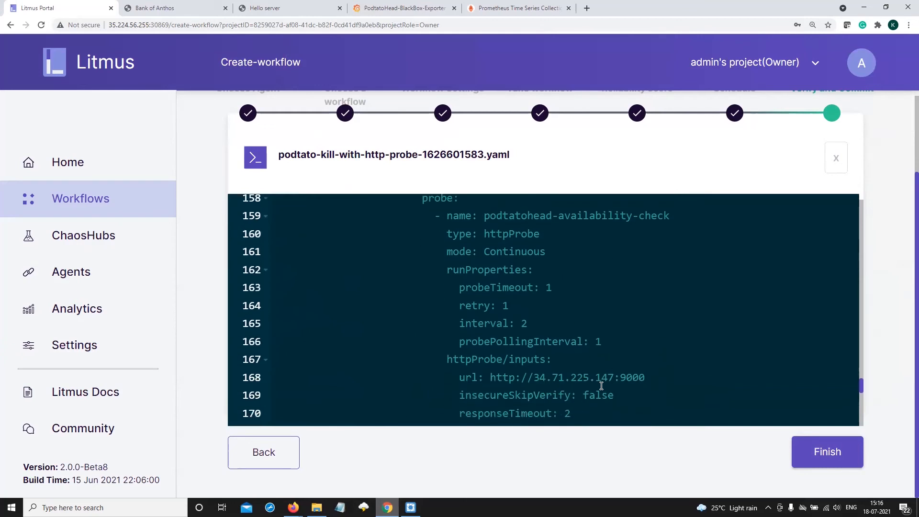
scroll(535, 379, "down", 1)
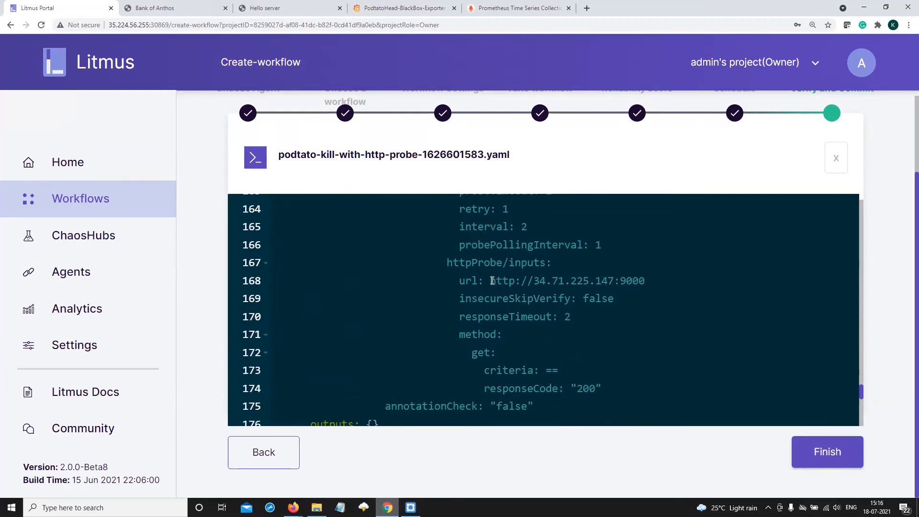
left_click(813, 454)
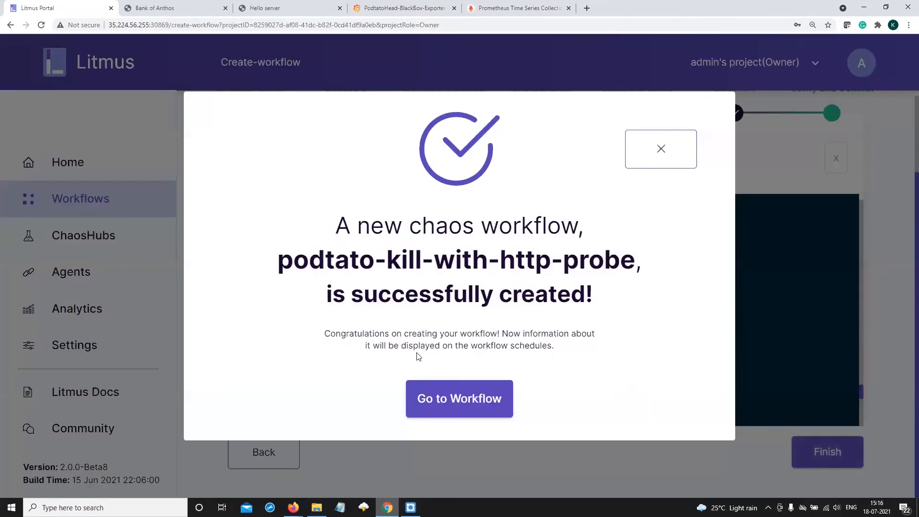
Open the graph view of the newly created podtato-kill-with-http-probe workflow run and enlarge its nodes
left_click(455, 398)
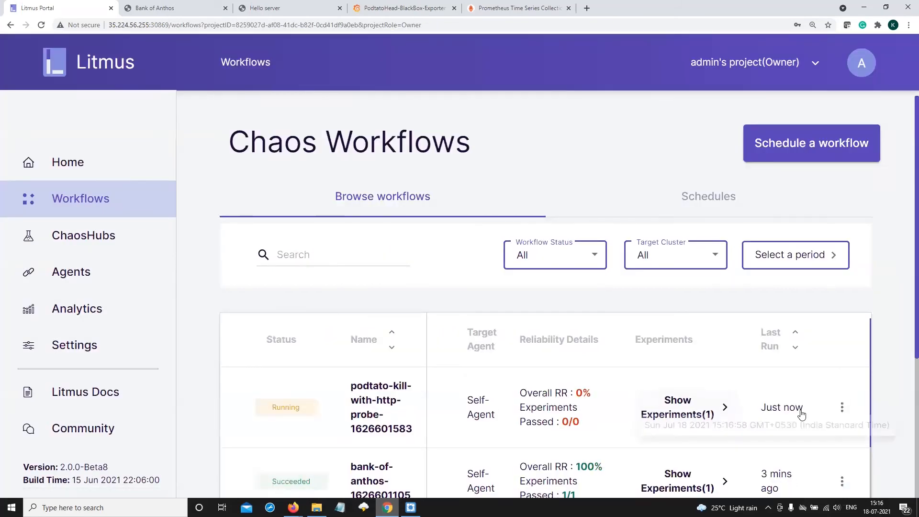
left_click(841, 407)
left_click(826, 408)
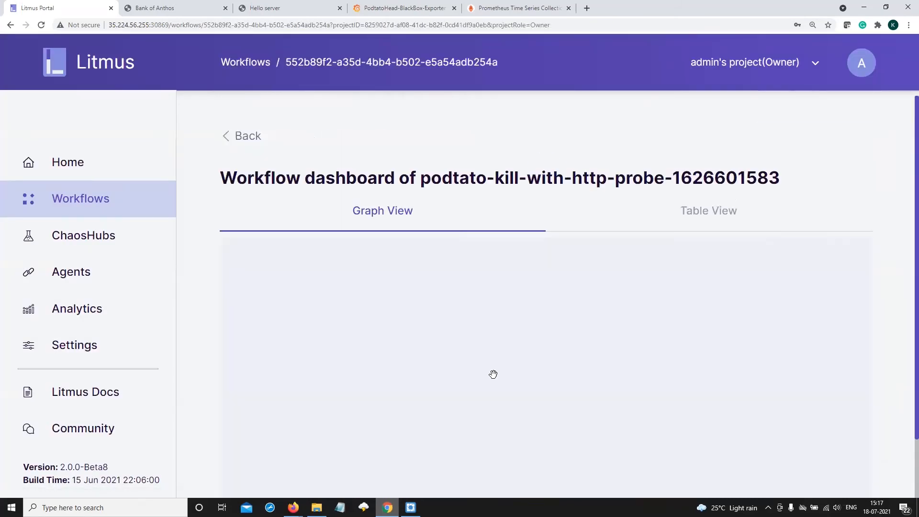
scroll(772, 361, "down", 3)
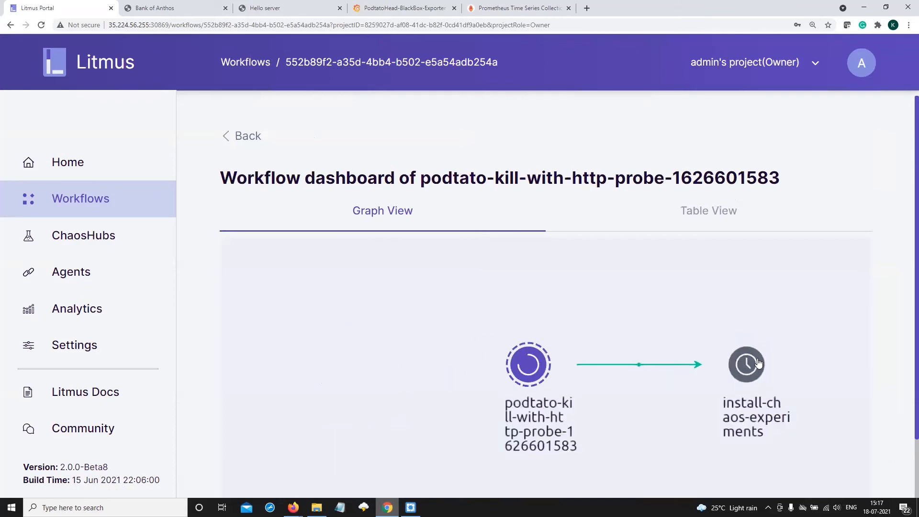
left_click_drag(669, 320, 404, 312)
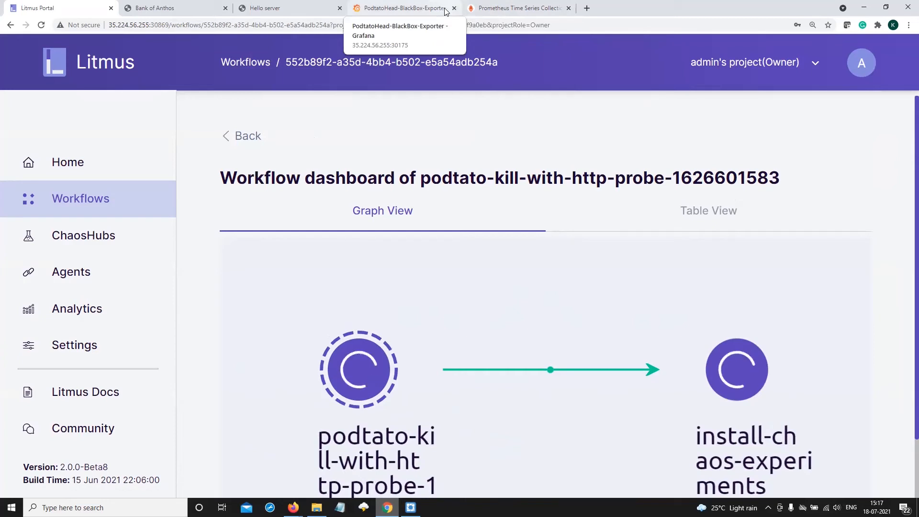
Look up metrics matching "probe" in Prometheus, and inspect the chaos period on Grafana's PodtatoHead-BlackBox-Exporter dashboard
left_click(483, 7)
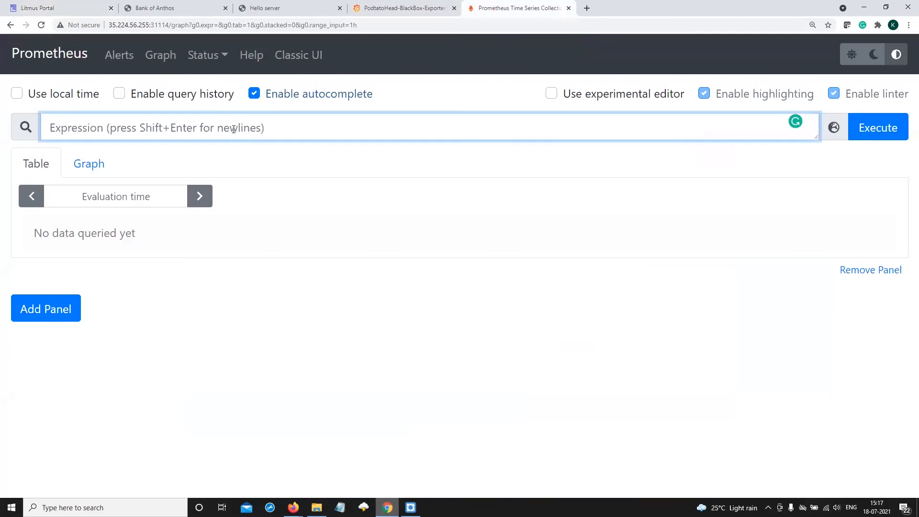
type("probe")
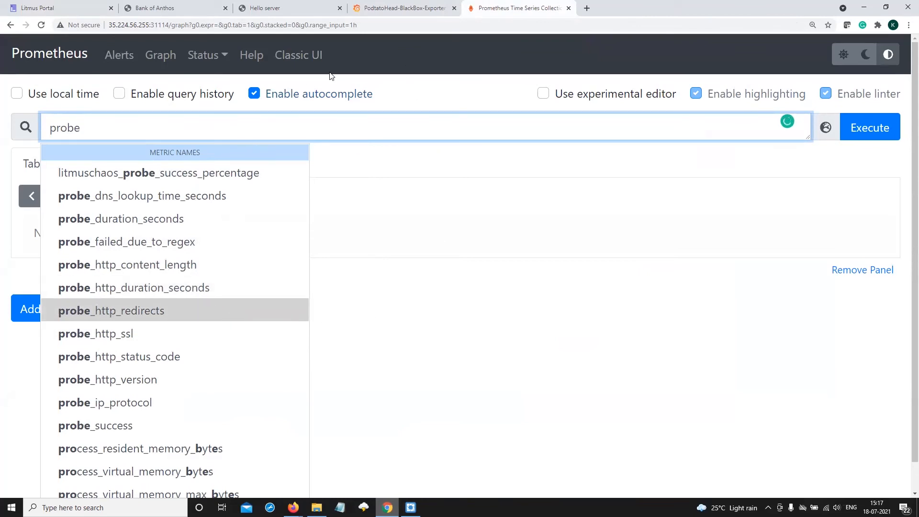
left_click(378, 9)
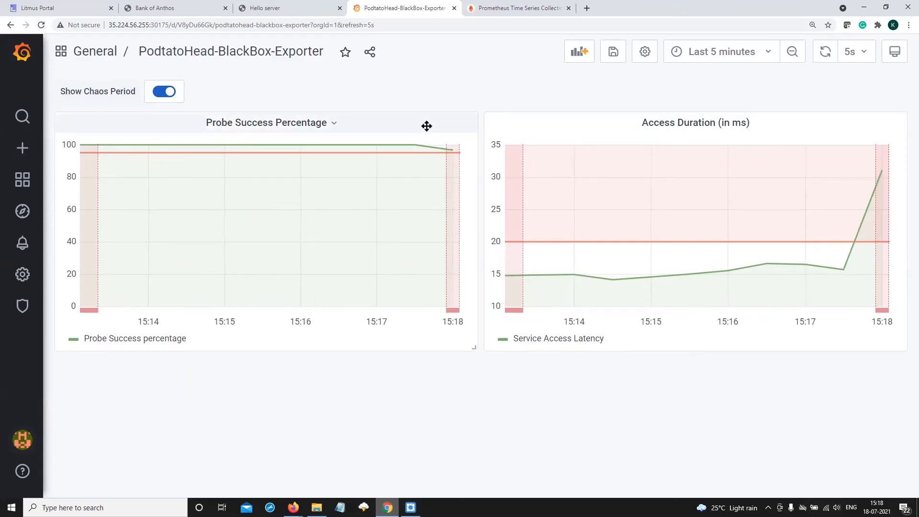
mouse_move(454, 166)
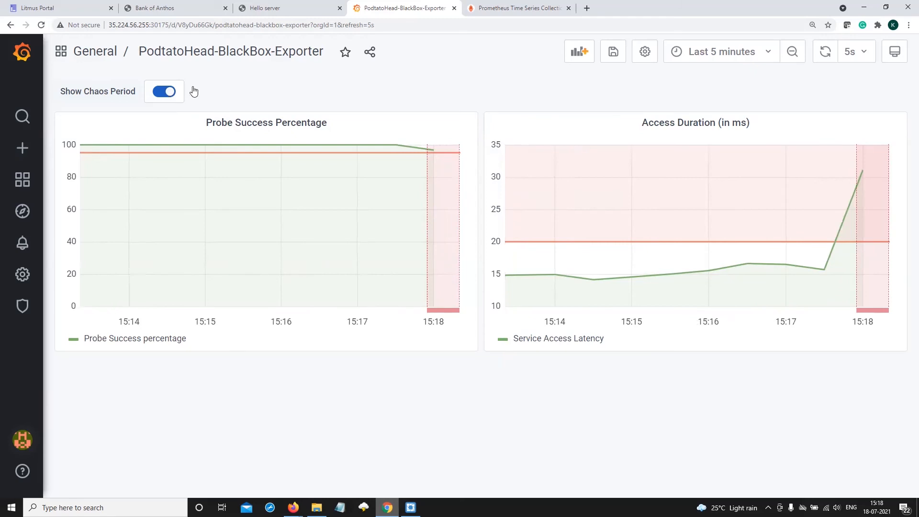
Look up metrics matching "lit" in Prometheus, and recheck probe success and access duration on the Grafana dashboard
left_click(482, 9)
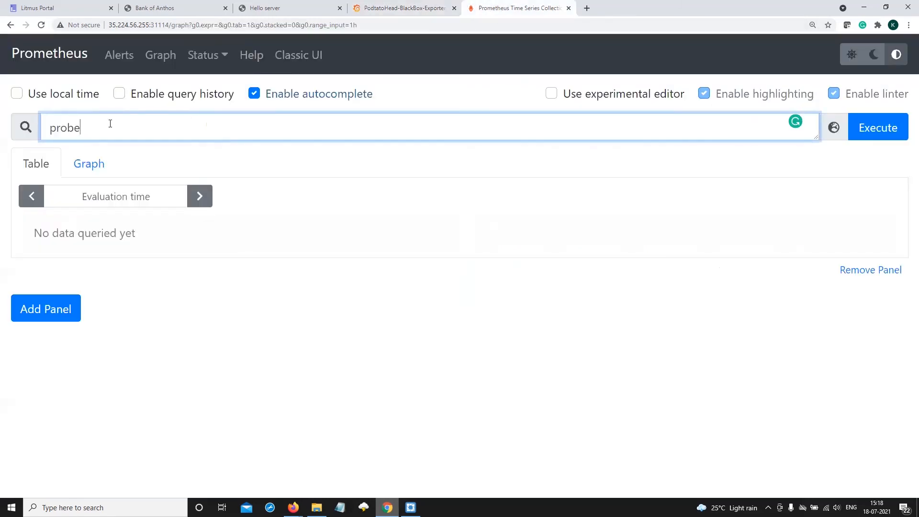
key("ctrl+a")
type("lit")
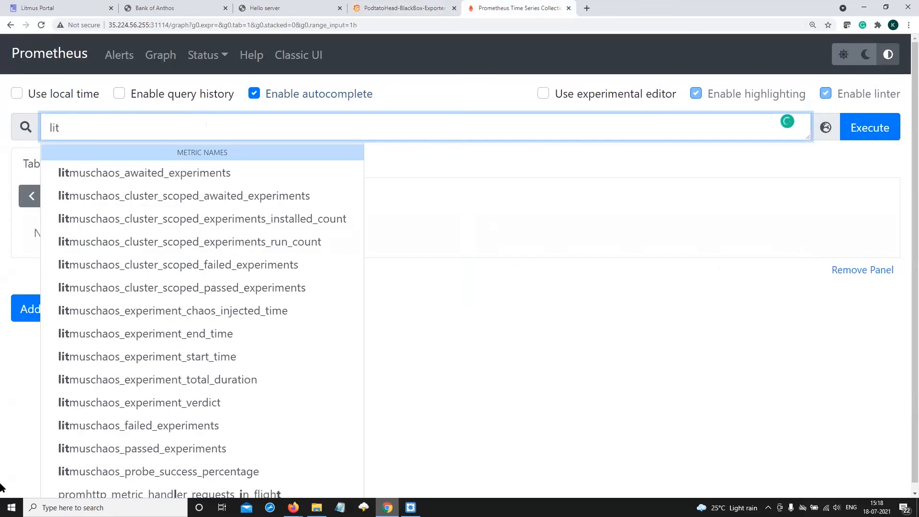
left_click(385, 5)
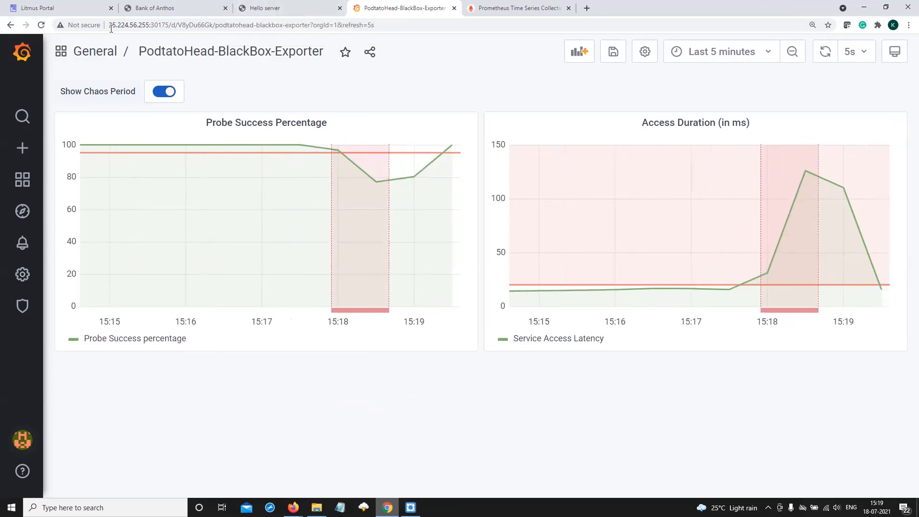
Check the workflow graph's progress in Litmus, and reload the Podtato Head application page to check its availability
left_click(62, 8)
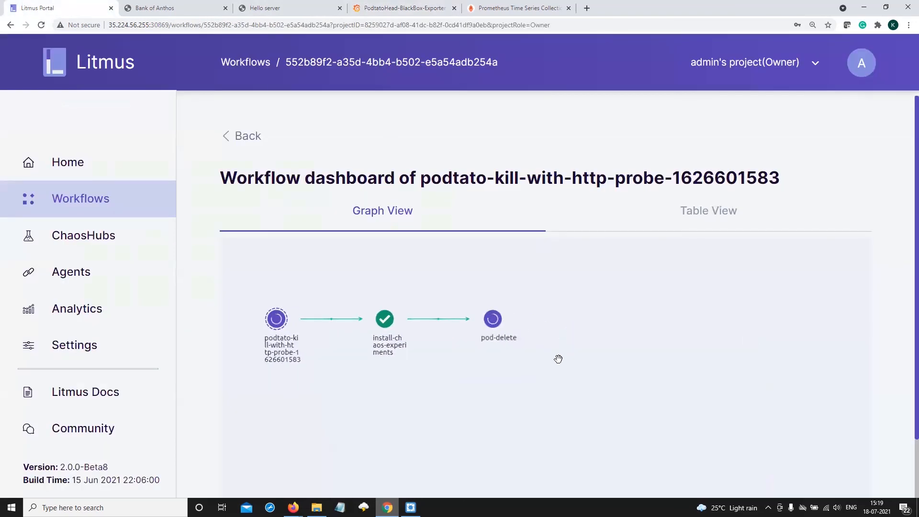
scroll(558, 359, "up", 2)
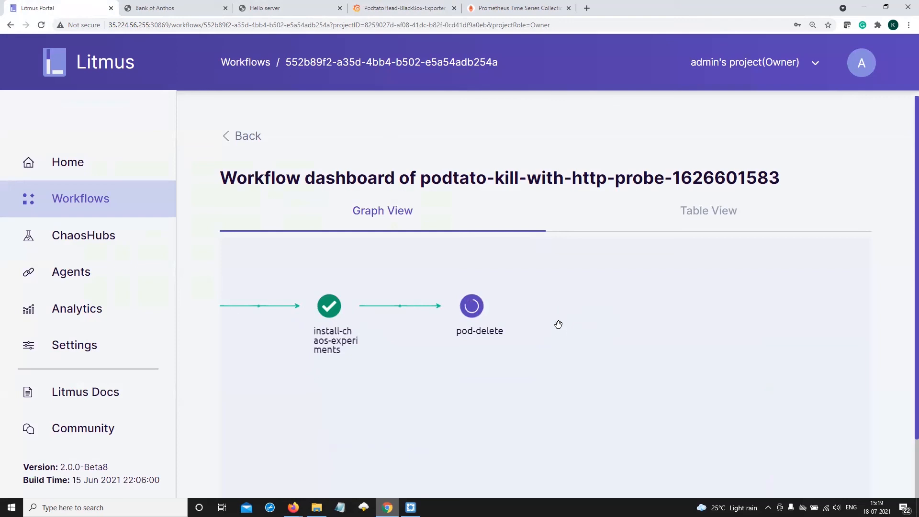
left_click(248, 6)
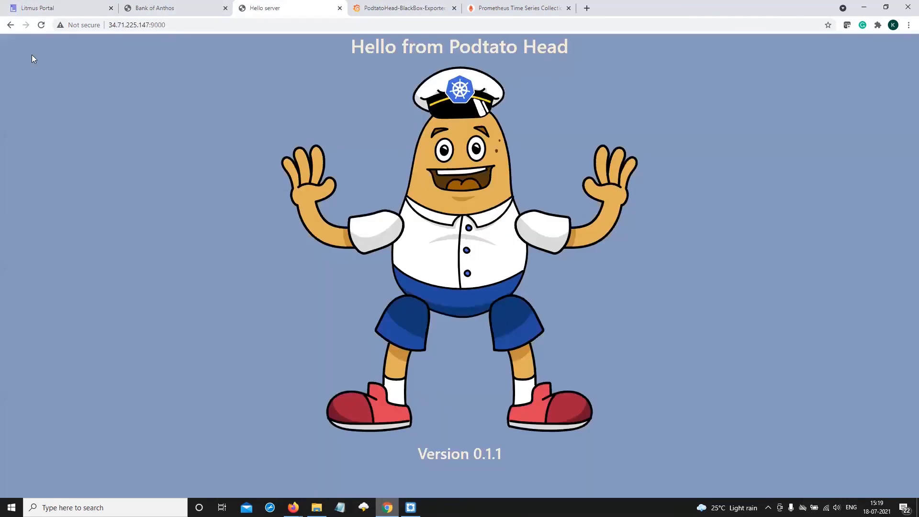
left_click(41, 25)
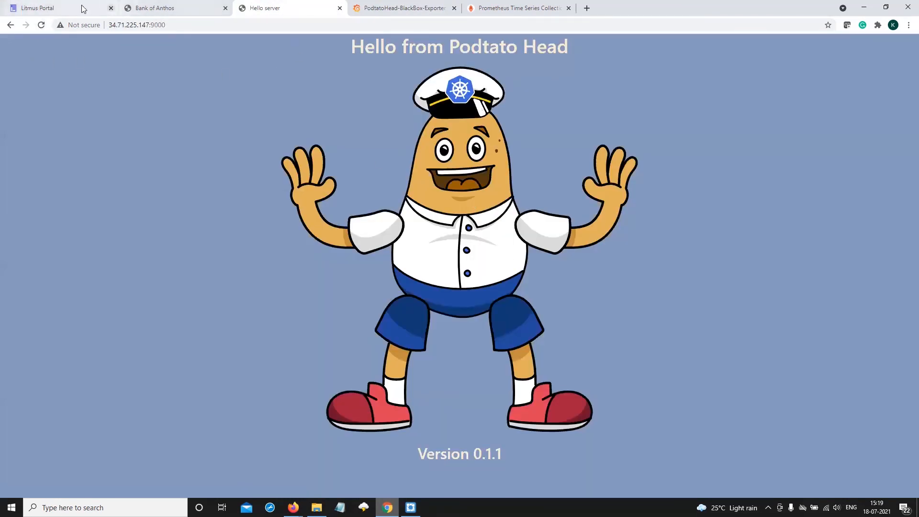
Open the pod-delete node in the Litmus workflow graph and read through its logs for the podtatohead-availability-check probe
left_click(53, 8)
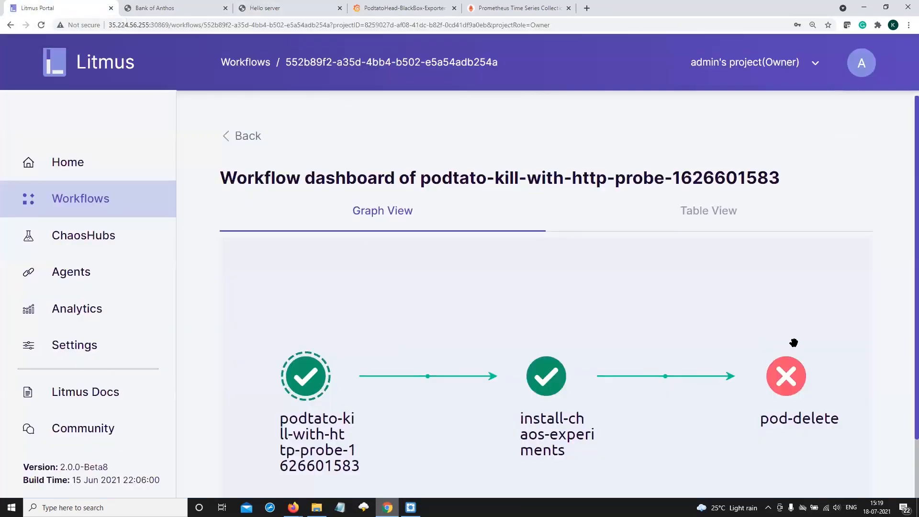
left_click(780, 378)
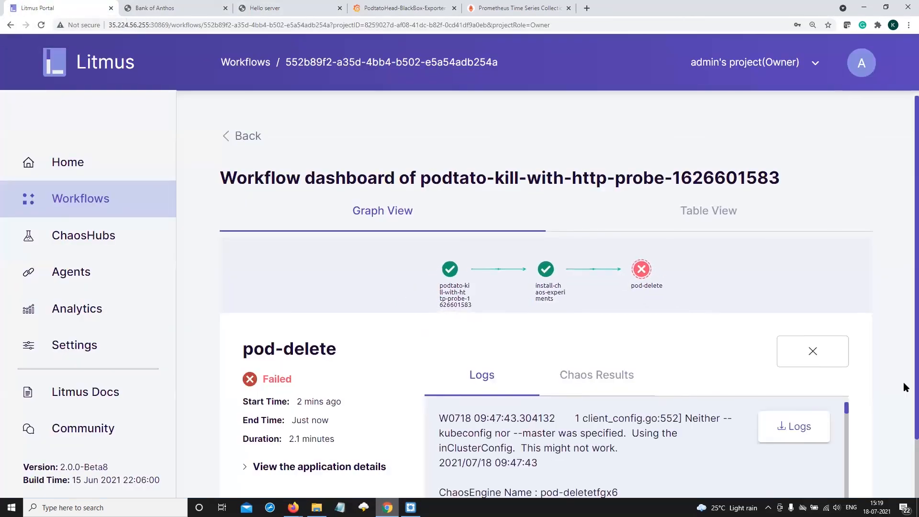
scroll(851, 374, "down", 1)
scroll(637, 417, "down", 15)
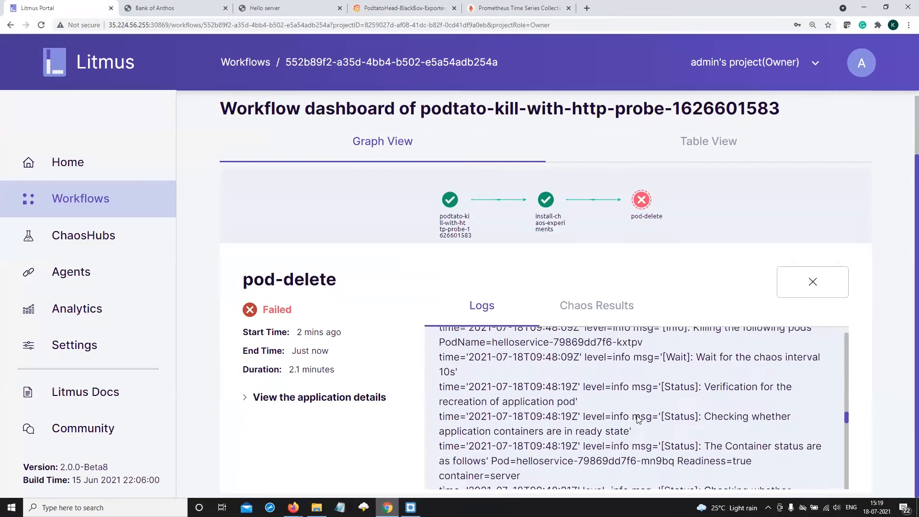
scroll(637, 416, "down", 5)
scroll(637, 417, "up", 2)
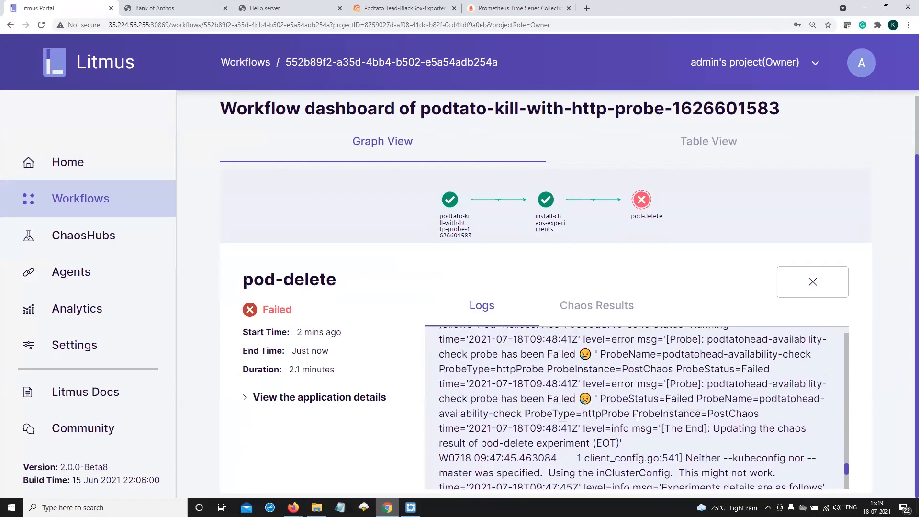
scroll(638, 417, "down", 4)
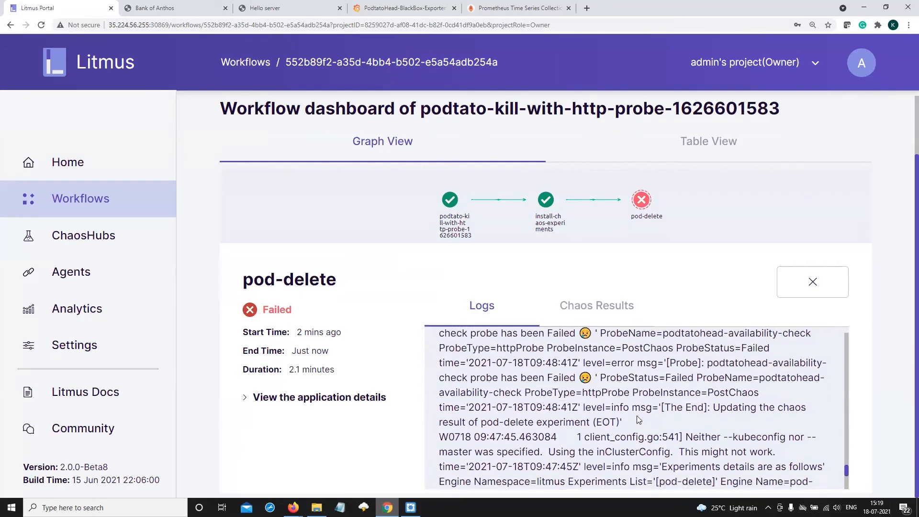
Examine the pod-delete chaos results, including the verdict, probeSuccessPercentage and the podtatohead-availability-check probe status
left_click(602, 302)
scroll(673, 439, "down", 10)
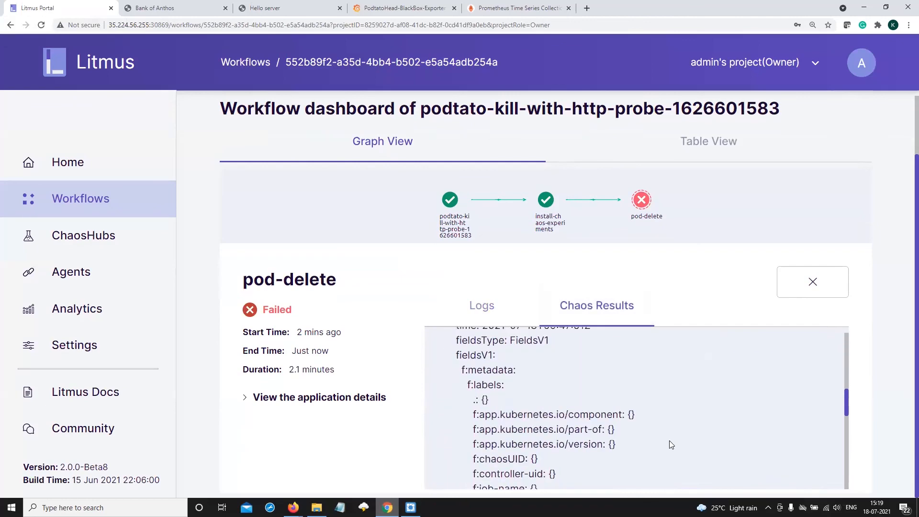
scroll(669, 441, "down", 3)
scroll(593, 415, "up", 1)
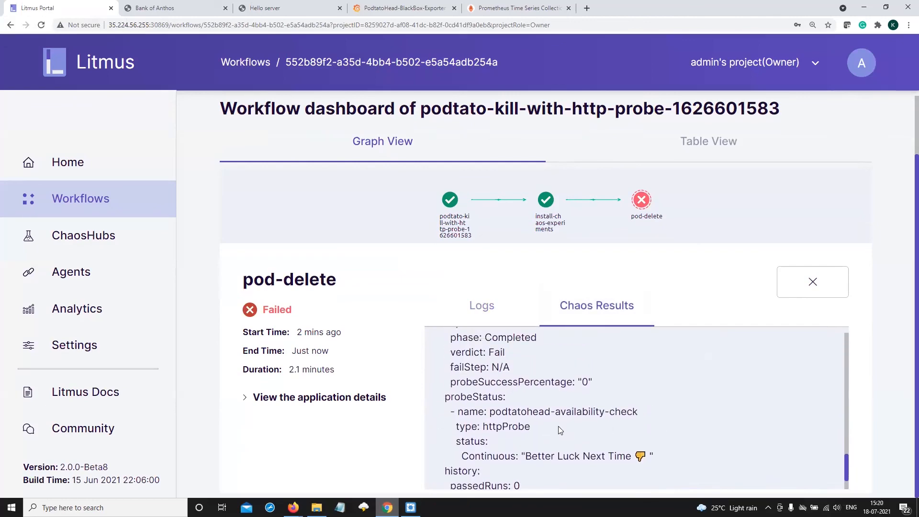
scroll(559, 426, "up", 1)
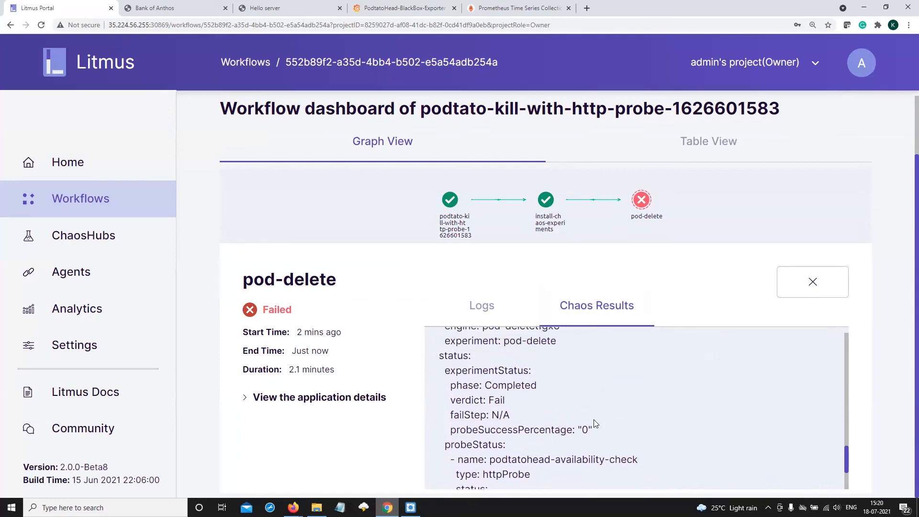
left_click_drag(600, 429, 455, 429)
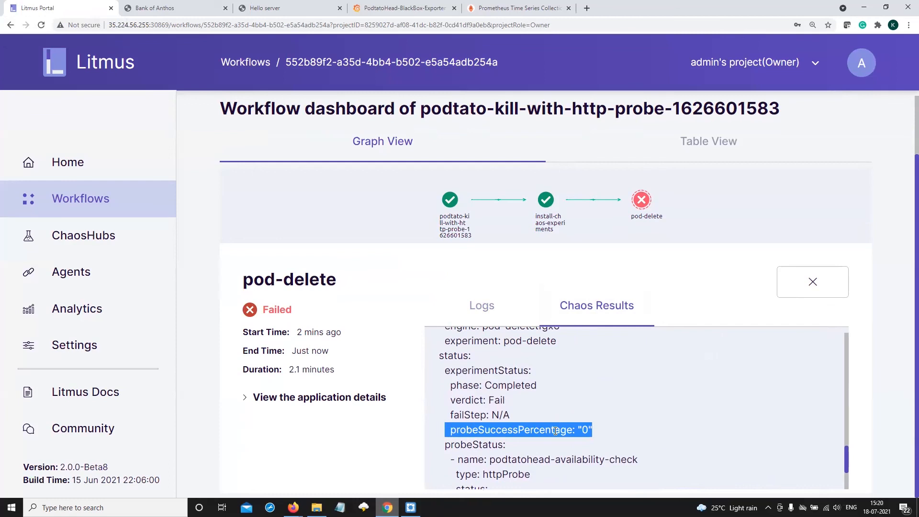
left_click(586, 430)
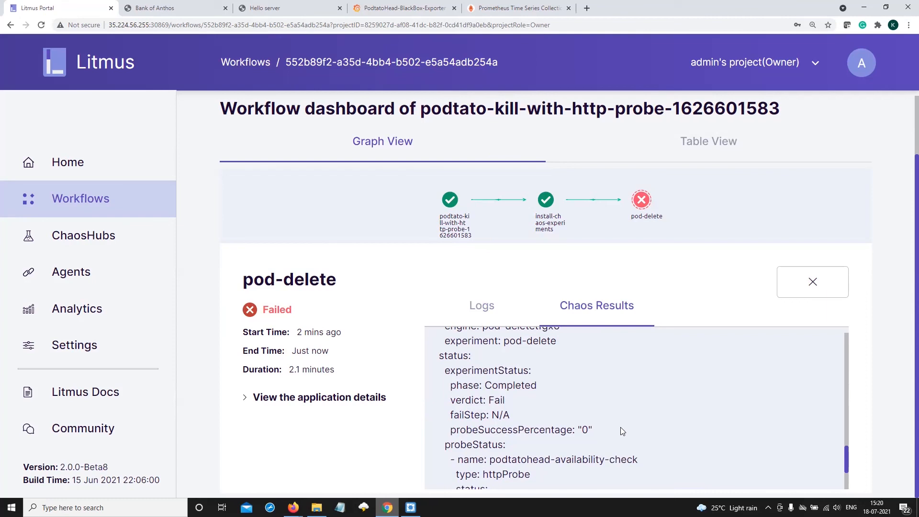
Look over the data sources in Analytics, and open the workflow dashboards at the Workflow comparison section
left_click(109, 314)
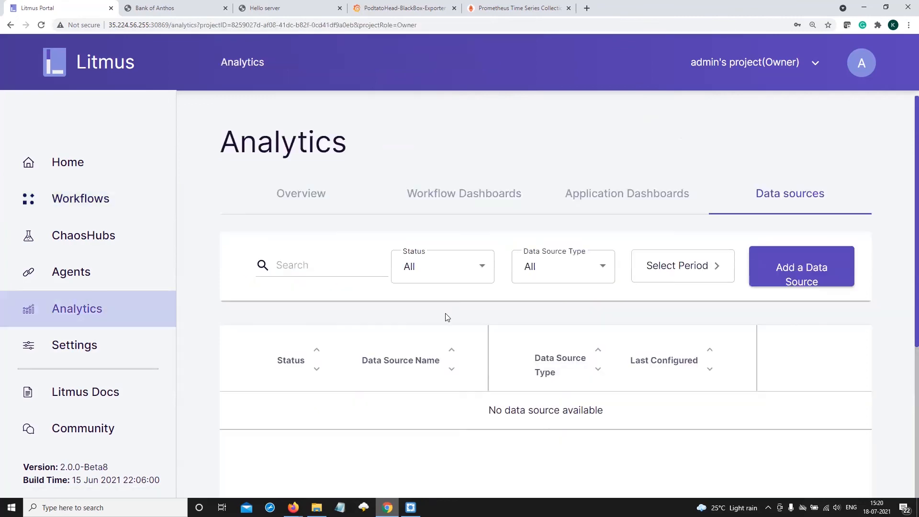
scroll(462, 330, "down", 4)
scroll(462, 331, "up", 3)
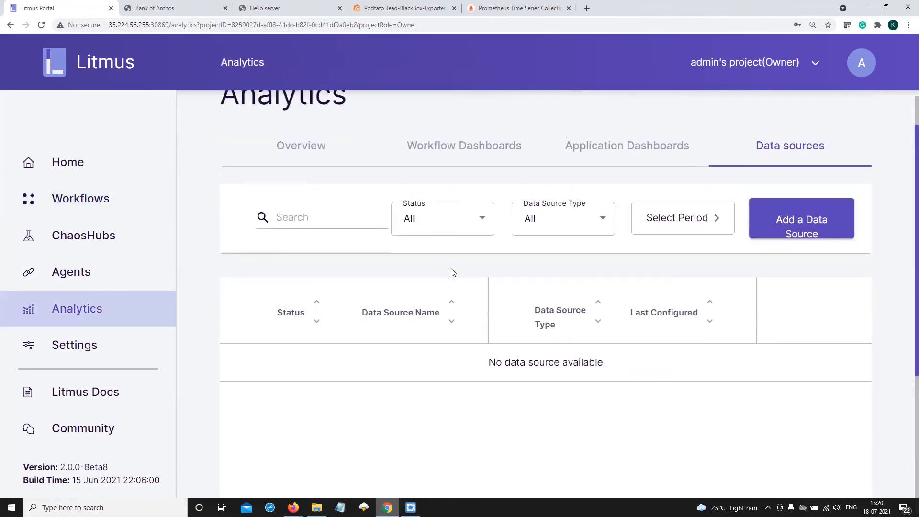
left_click(457, 151)
scroll(464, 405, "down", 4)
scroll(467, 409, "down", 7)
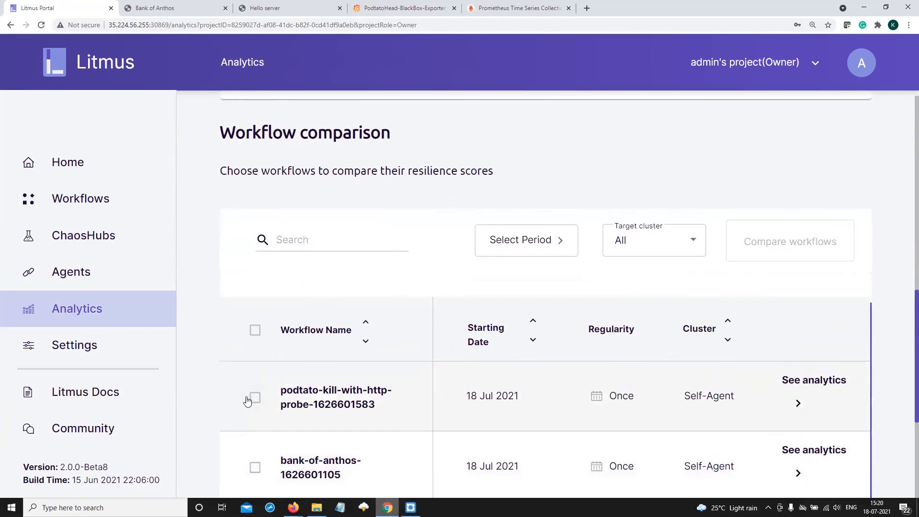
left_click(254, 398)
scroll(254, 448, "down", 1)
left_click(255, 421)
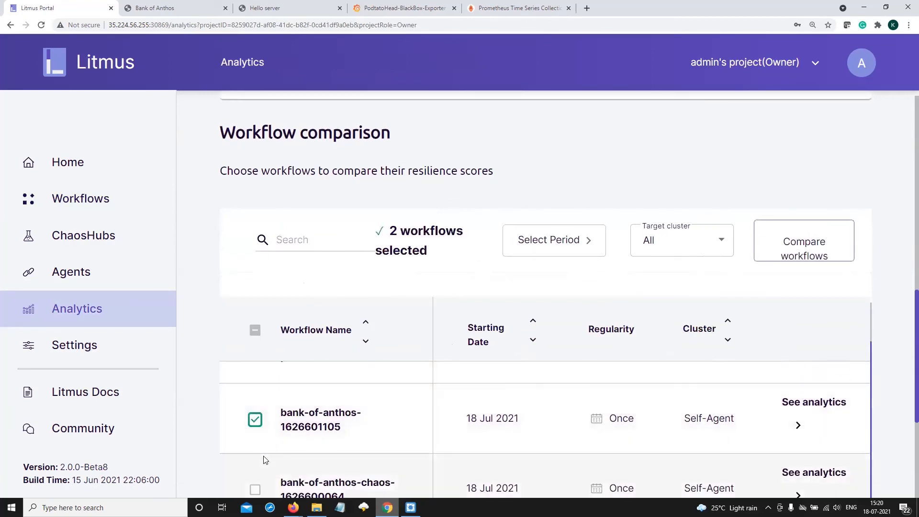
scroll(255, 445, "down", 1)
left_click(255, 469)
scroll(325, 450, "down", 2)
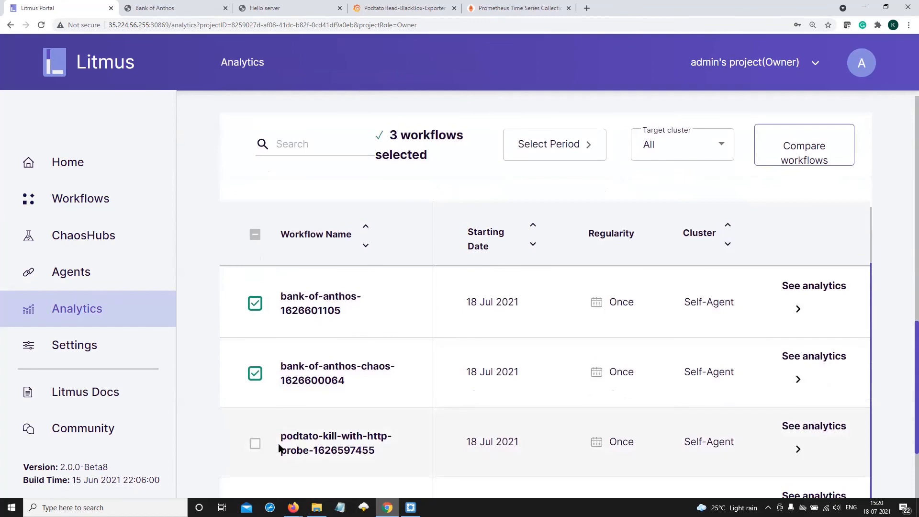
left_click(254, 442)
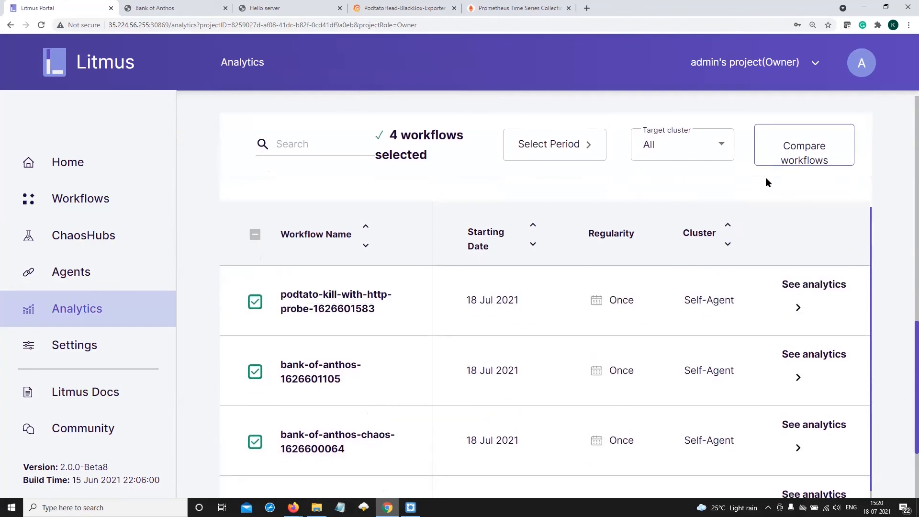
left_click(780, 148)
scroll(748, 382, "down", 7)
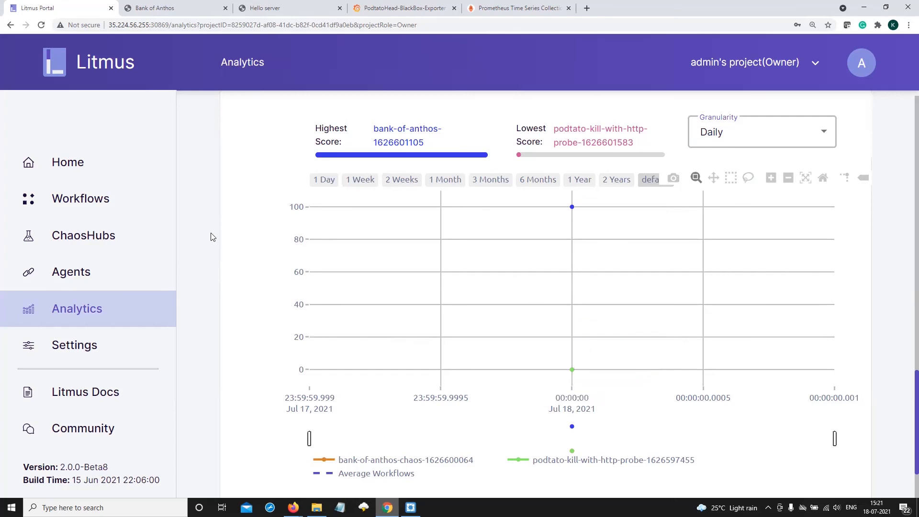
Return to the Litmus home overview of recent workflow runs and log out of the admin account
left_click(82, 172)
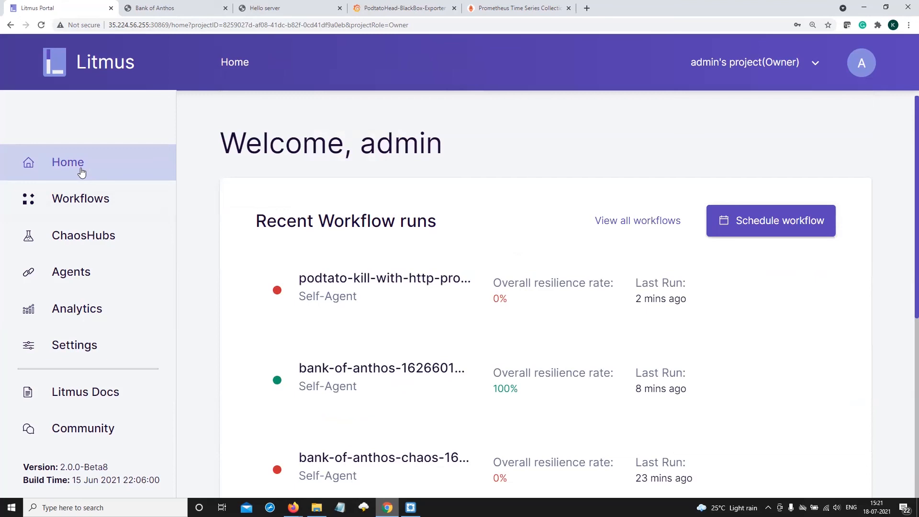
left_click(853, 67)
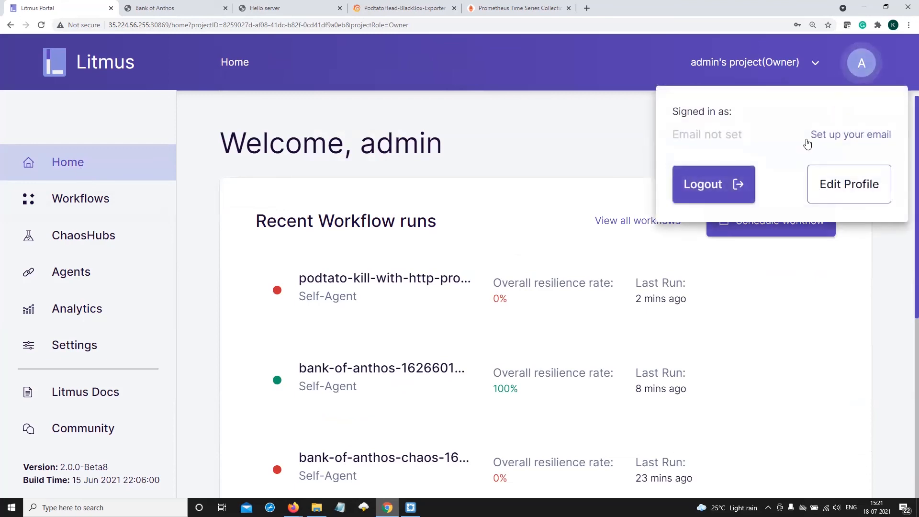
left_click(739, 188)
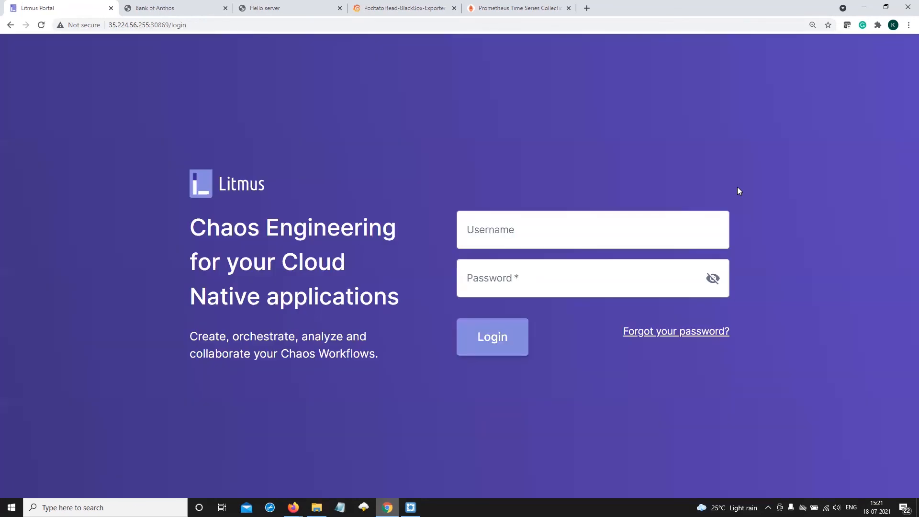